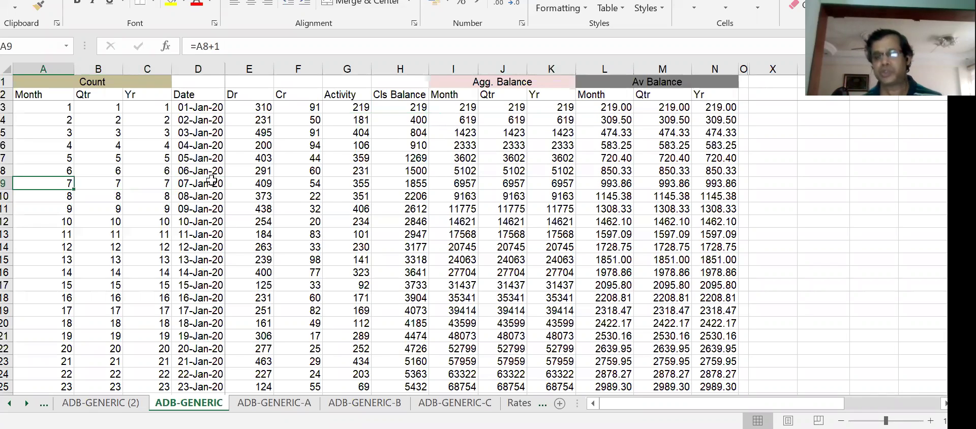
- Examine the Month, Qtr and Yr day counters under the Count heading in columns A to C
key(Up)
key(Up)
key(Up)
key(Up)
key(Up)
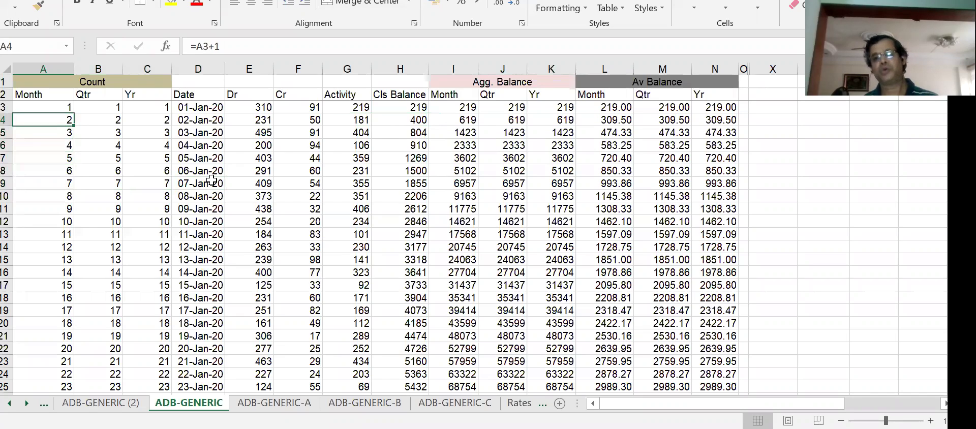
key(Up)
key(Up)
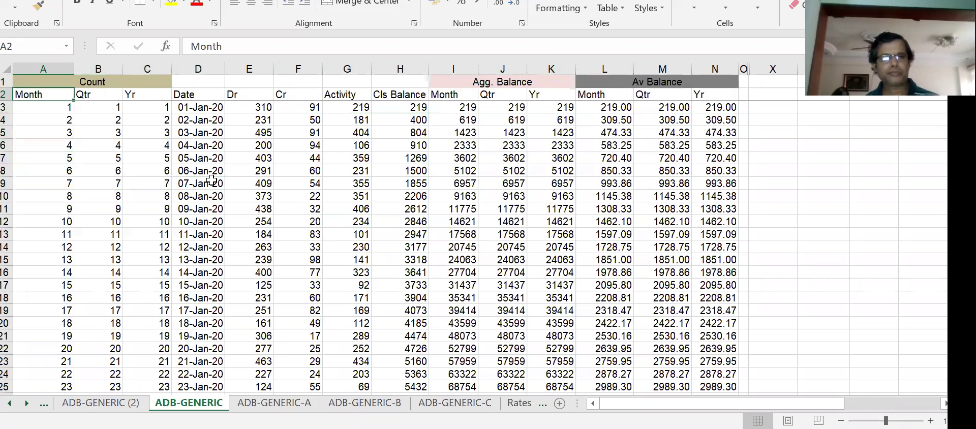
key(Right)
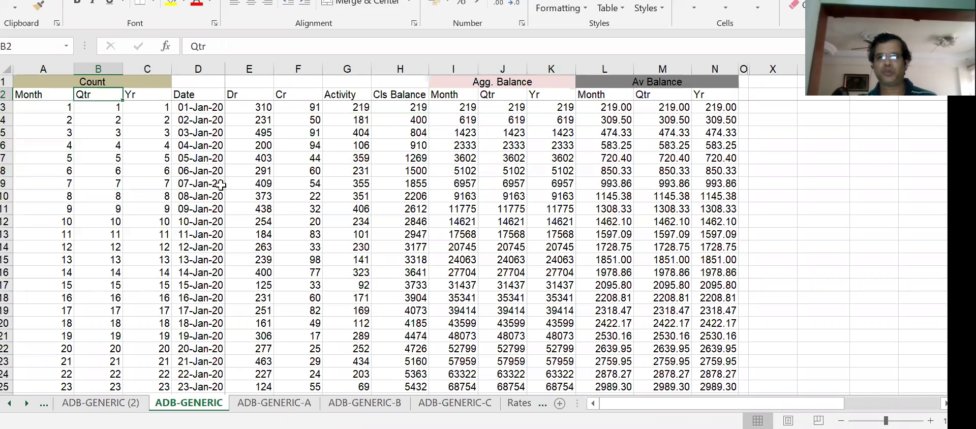
click(219, 173)
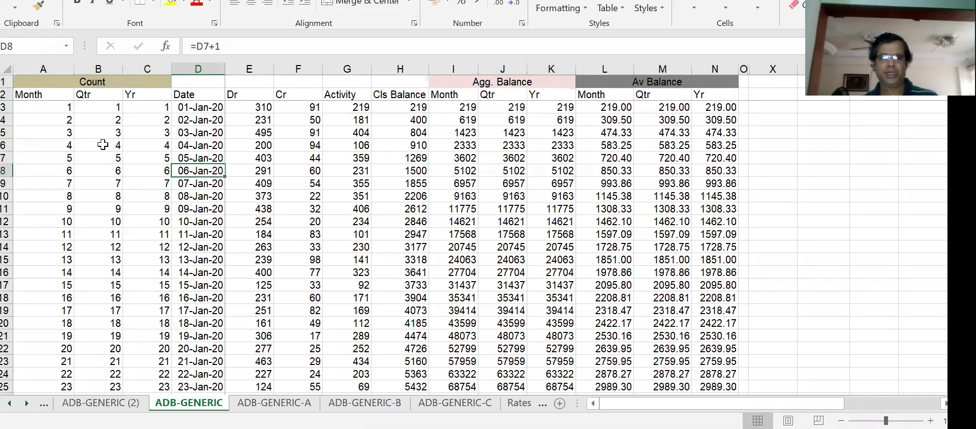
click(62, 85)
key(ctrl+shift+Down)
shift+click(147, 64)
- Inspect the Date column, including its first entry in cell D3
click(219, 158)
click(198, 82)
key(ctrl+shift+Down)
key(ctrl+shift+Down)
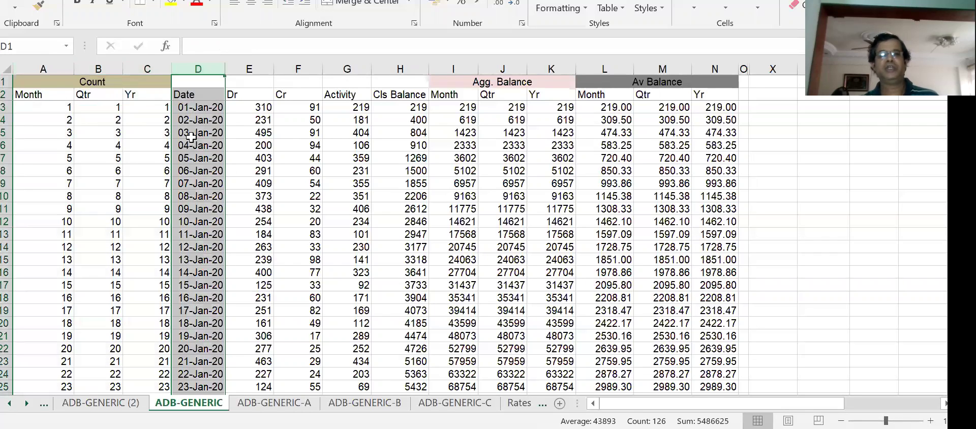
click(201, 109)
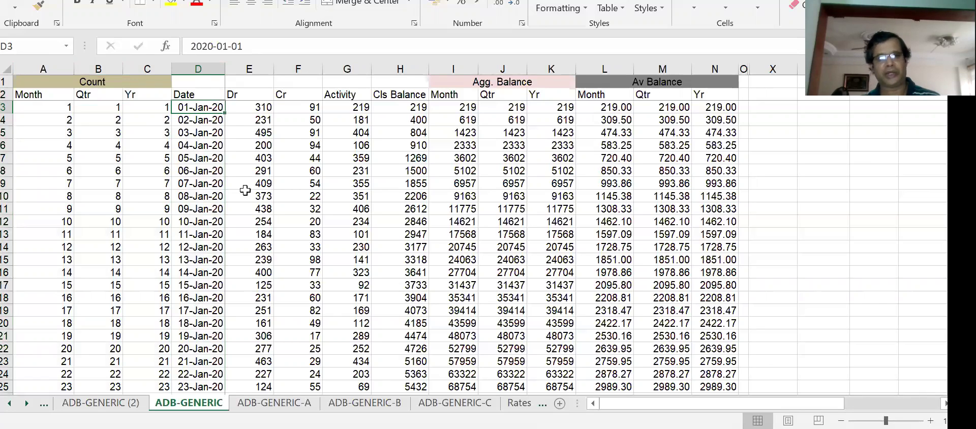
click(228, 196)
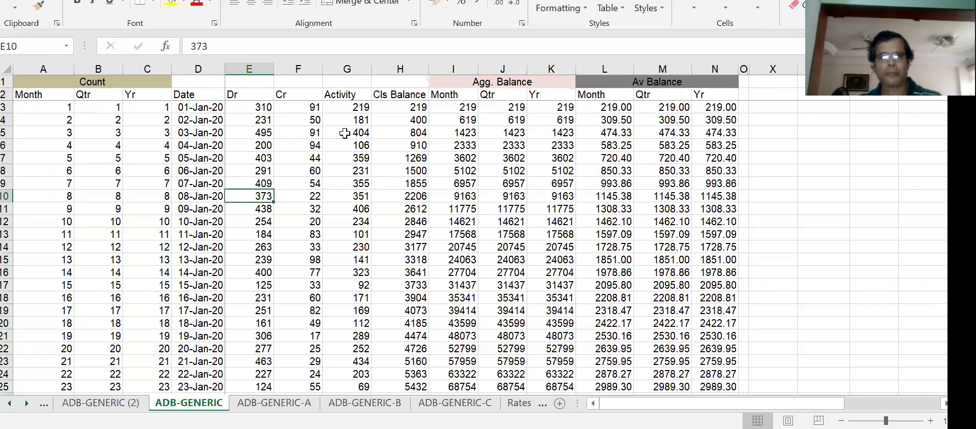
click(202, 109)
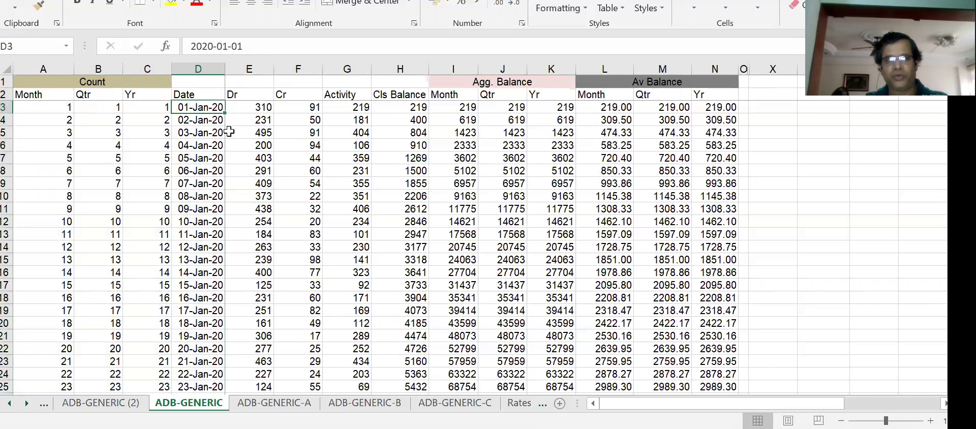
- Examine the first day's Dr and Cr amounts and the Activity formula in row 3
click(268, 171)
click(249, 105)
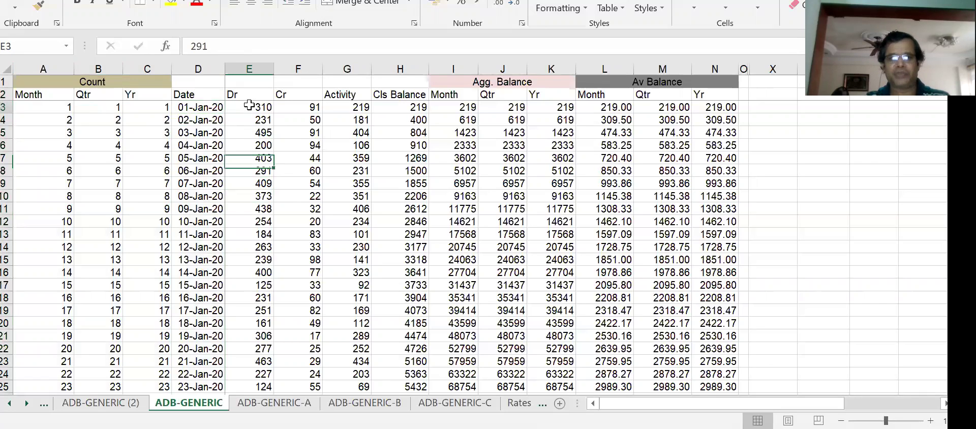
click(295, 193)
click(304, 107)
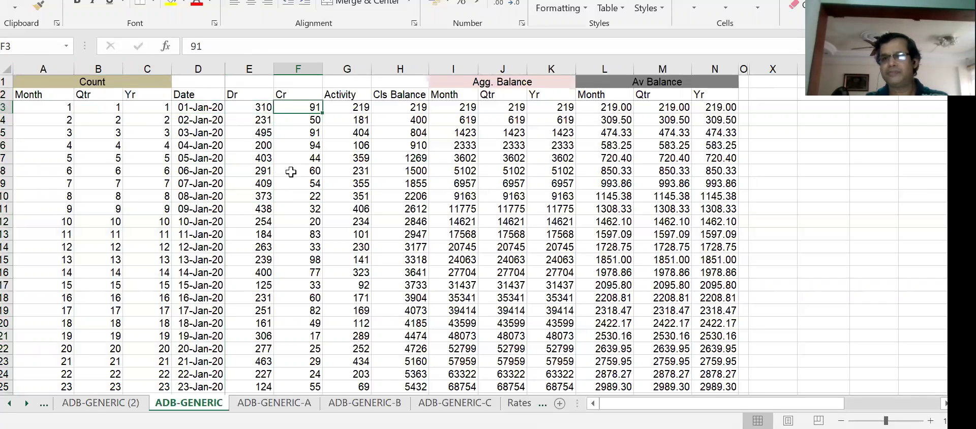
click(348, 107)
click(259, 106)
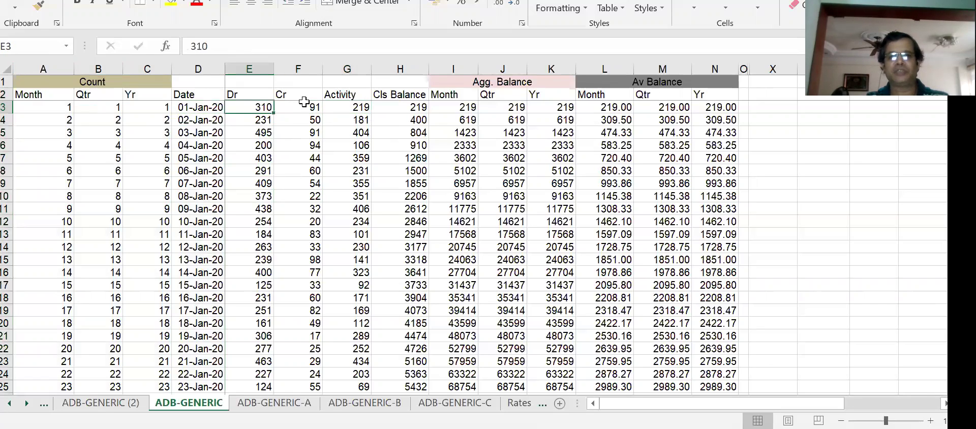
click(305, 106)
click(356, 107)
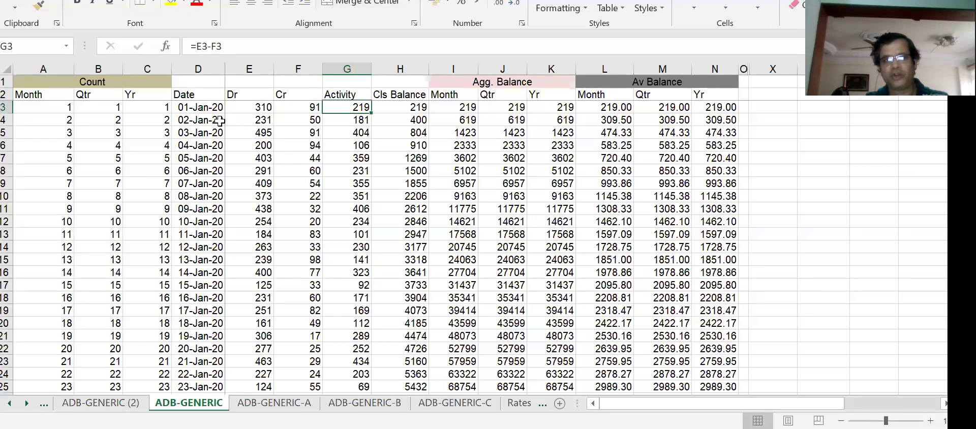
click(200, 107)
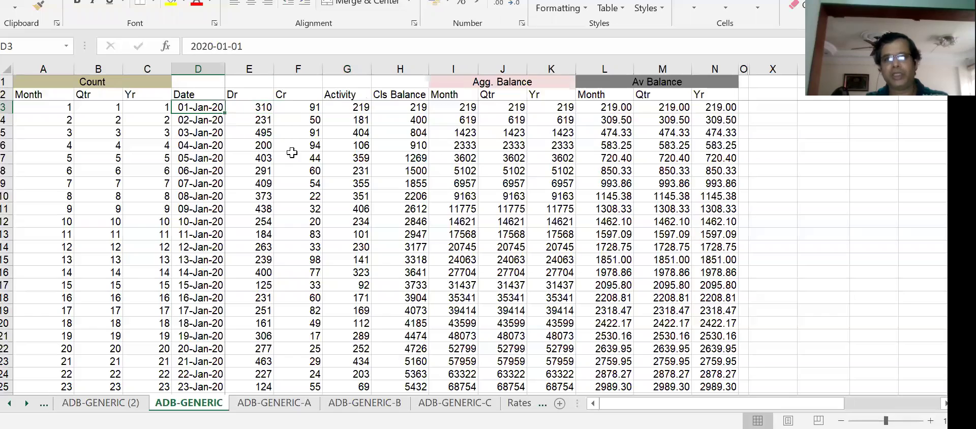
- Inspect how the Cls Balance column derives from Activity, checking the formulas in H3, H7 and H8
click(401, 105)
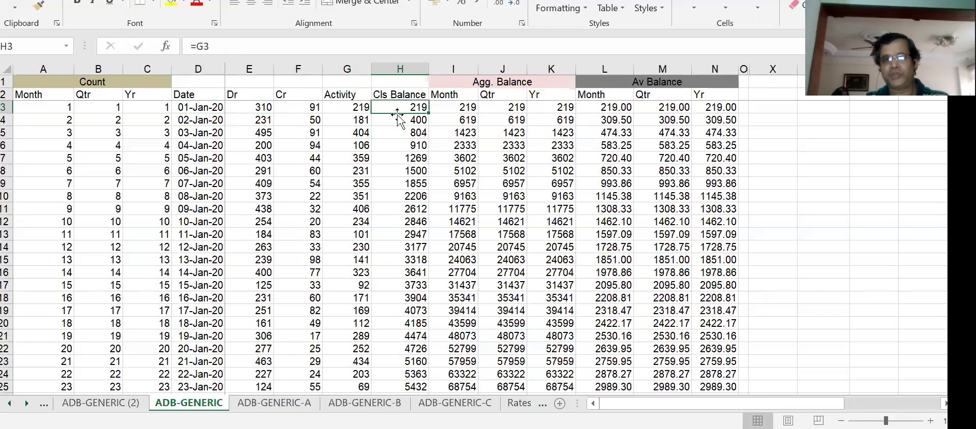
click(353, 107)
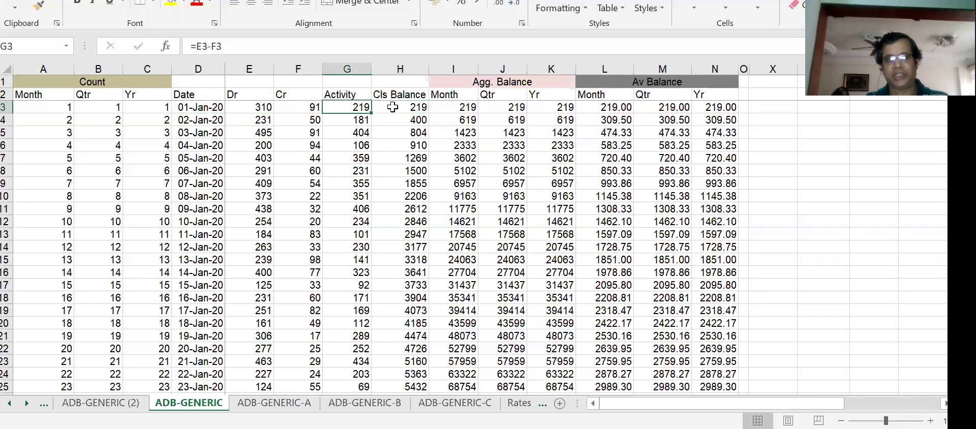
click(402, 66)
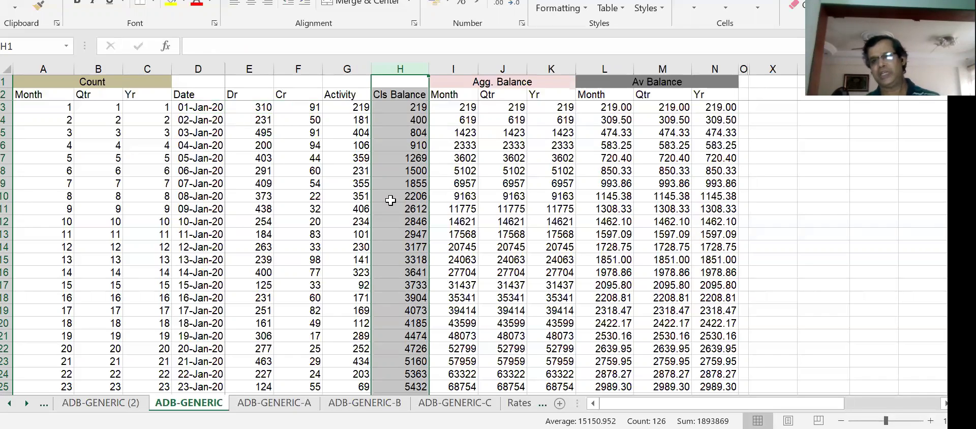
click(408, 175)
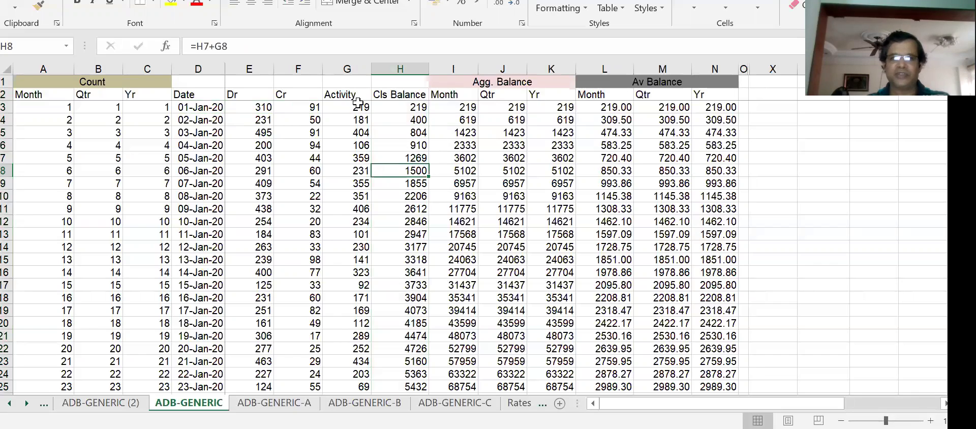
click(398, 68)
click(400, 159)
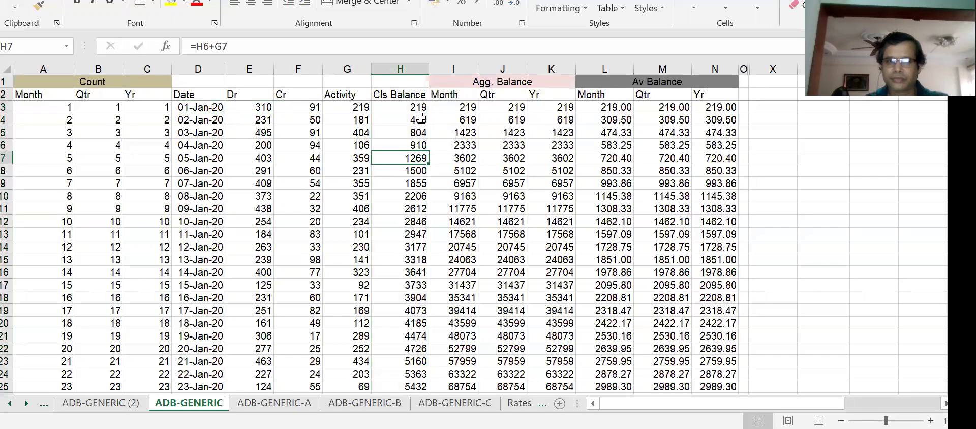
click(407, 107)
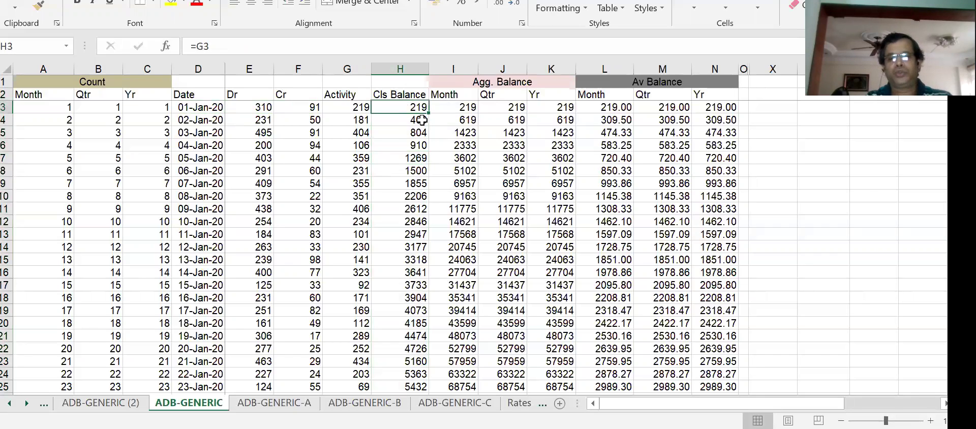
click(399, 68)
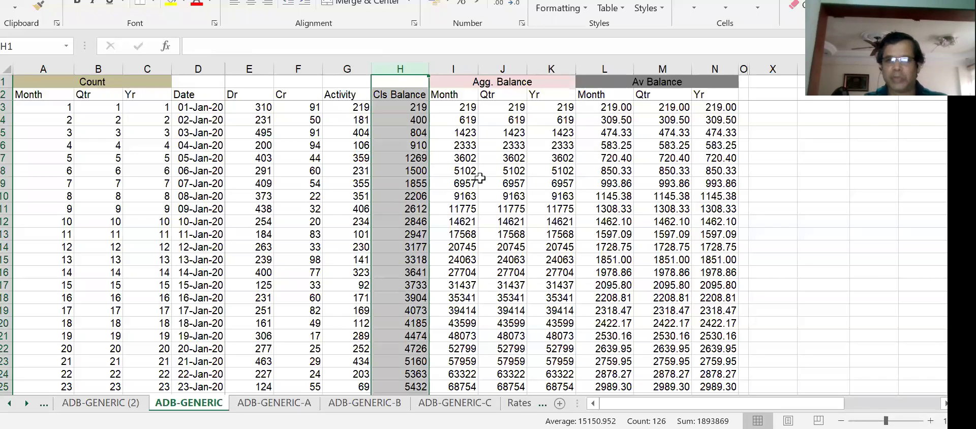
- Review the Month, Qtr and Yr headings under Agg. Balance and the formulas in J10 and I8
click(454, 97)
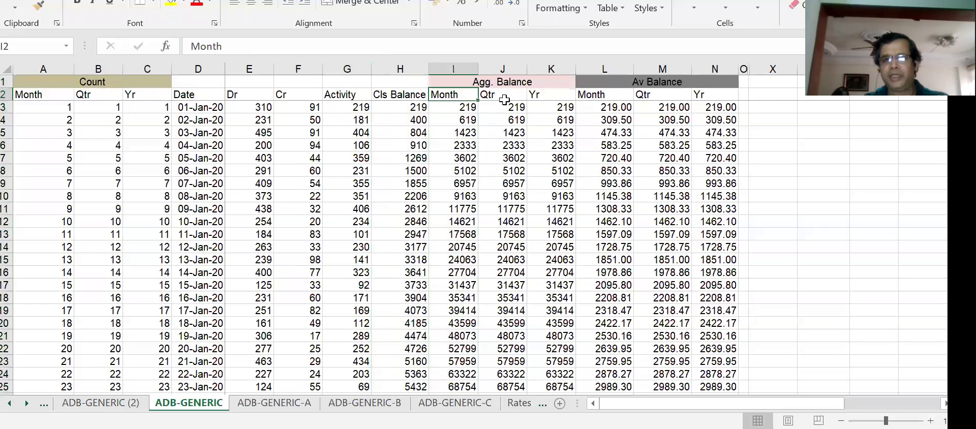
click(496, 95)
click(543, 95)
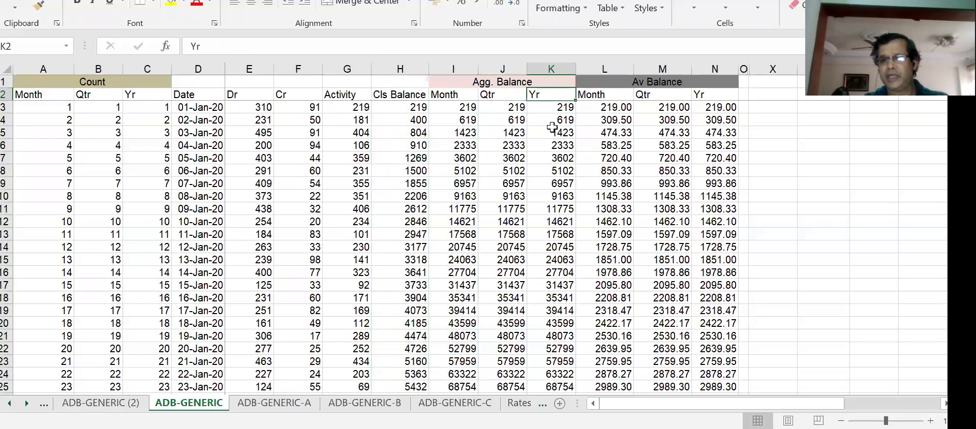
click(491, 197)
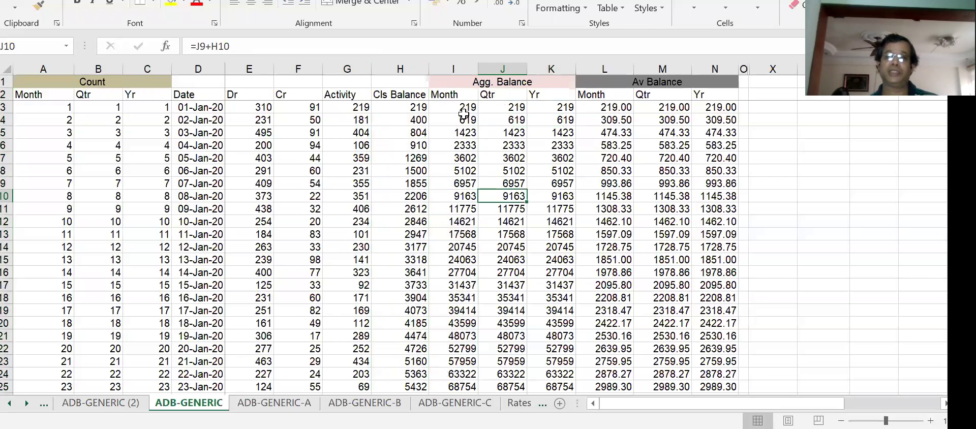
click(433, 171)
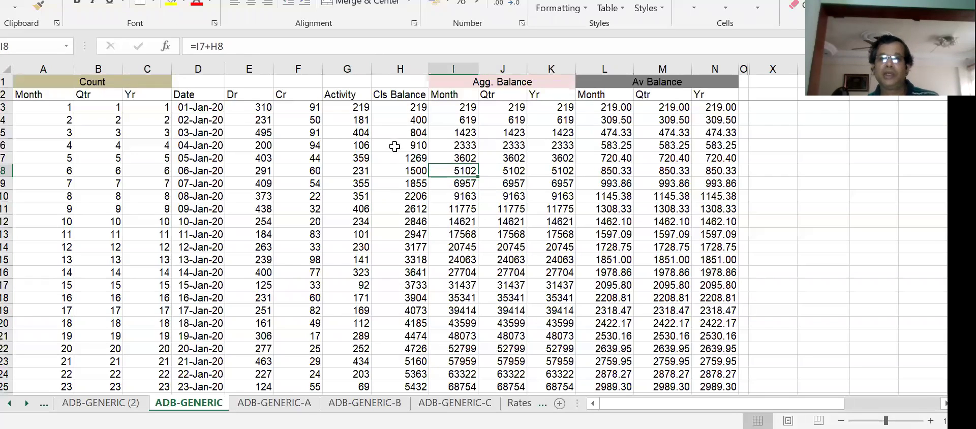
- Check the first two days' closing balances in H3:H4, including their combined sum
click(397, 106)
click(399, 122)
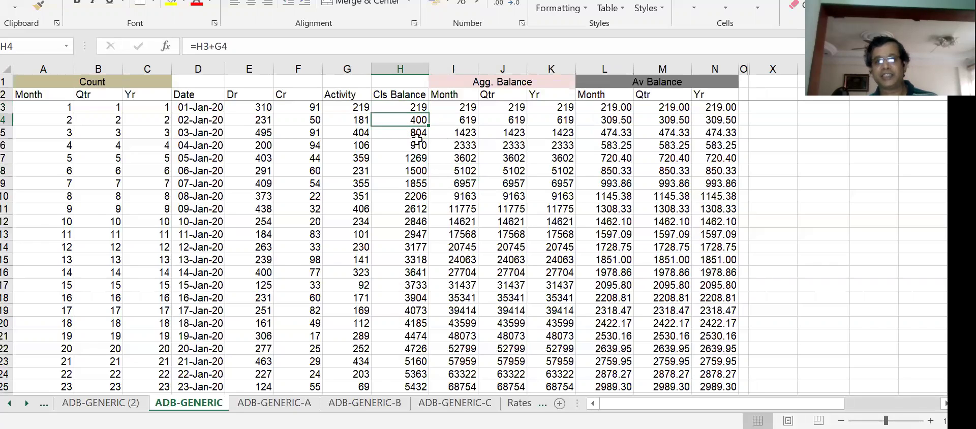
click(6, 125)
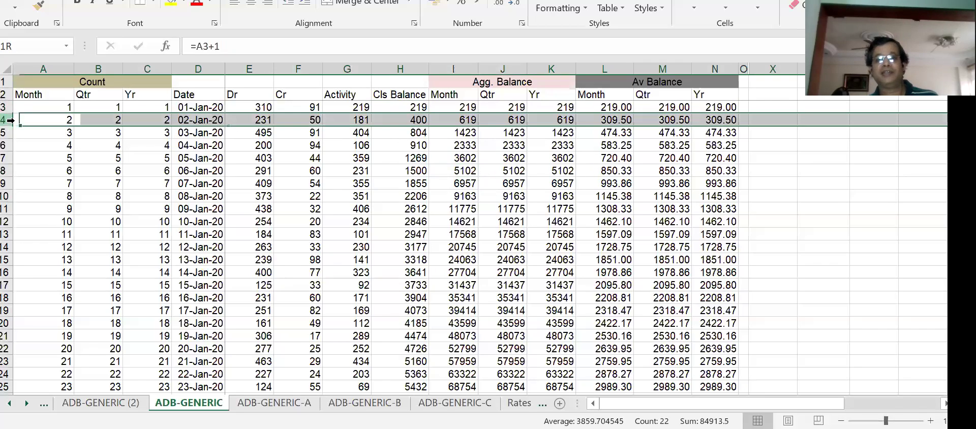
click(436, 163)
drag(410, 107, 405, 122)
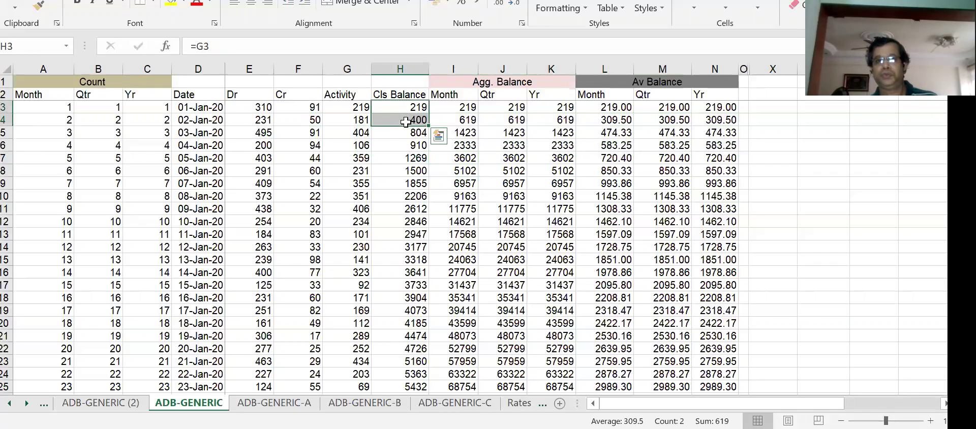
click(496, 206)
click(409, 107)
click(400, 122)
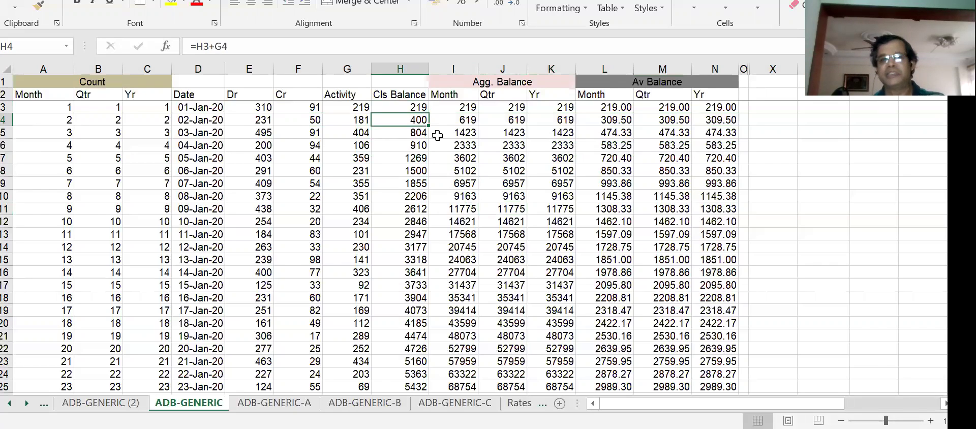
- Trace the monthly aggregate balance formulas in column I from I3 down to I7 against the daily figures
click(463, 147)
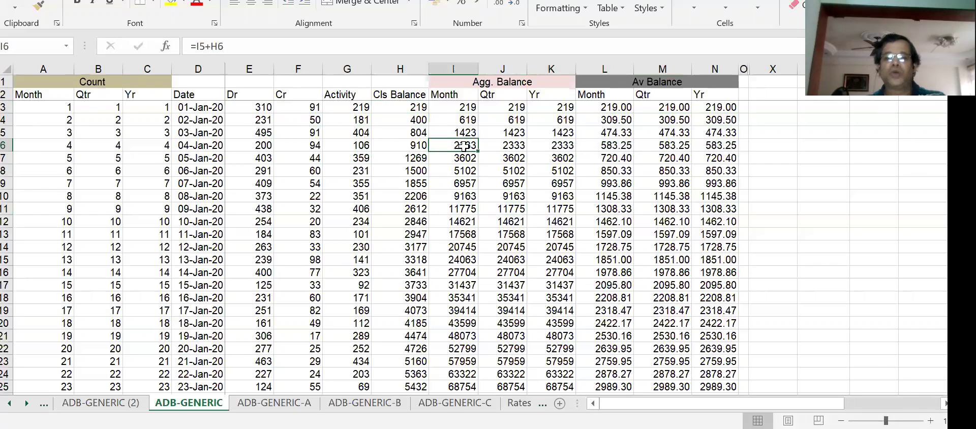
click(462, 109)
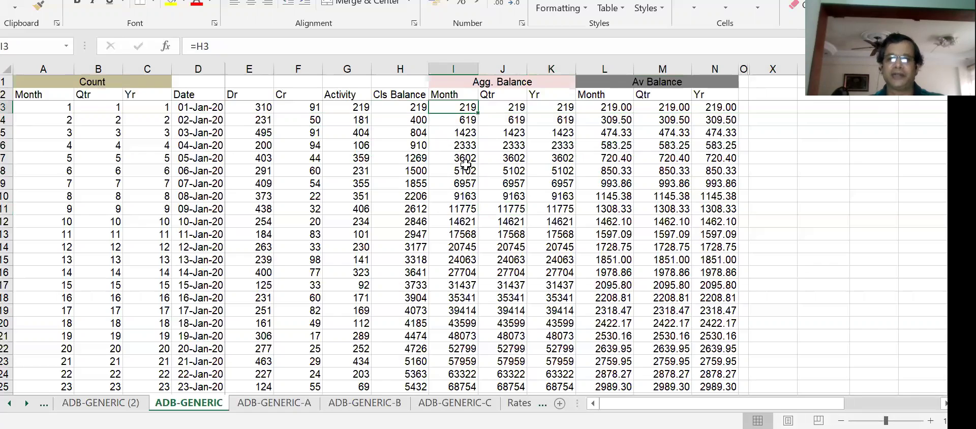
key(Down)
key(Down)
key(Down)
key(Down)
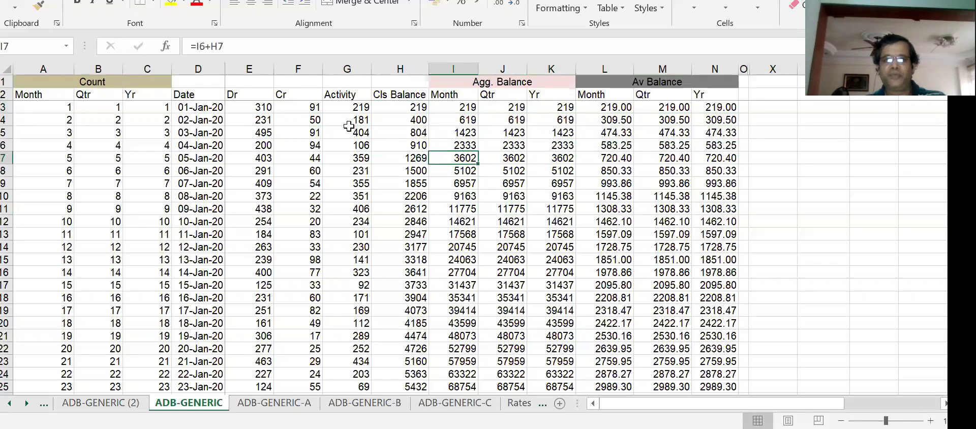
click(248, 108)
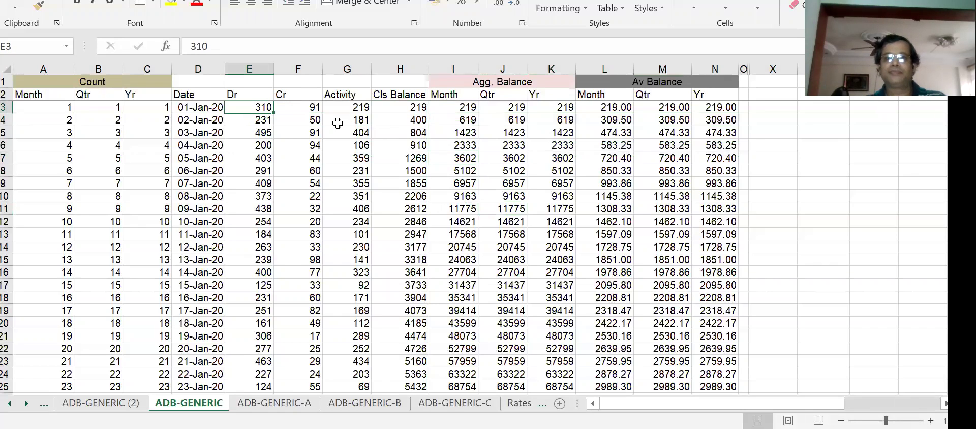
click(459, 108)
key(Left)
click(459, 108)
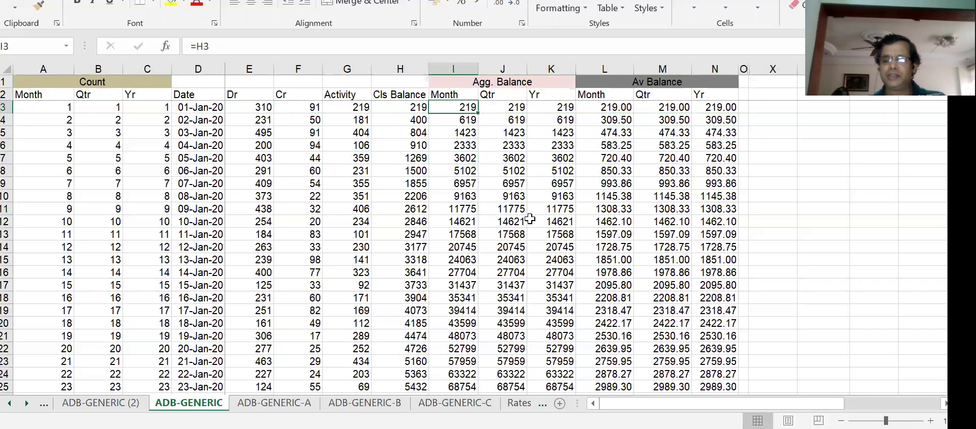
key(Down)
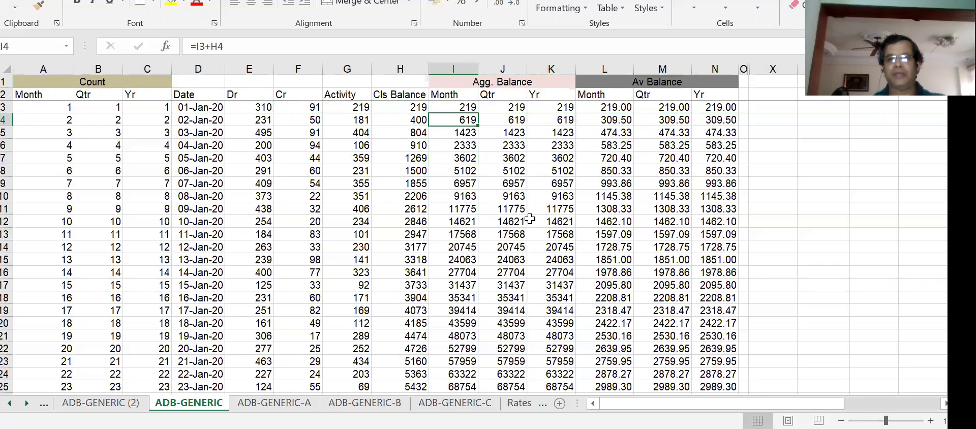
click(456, 109)
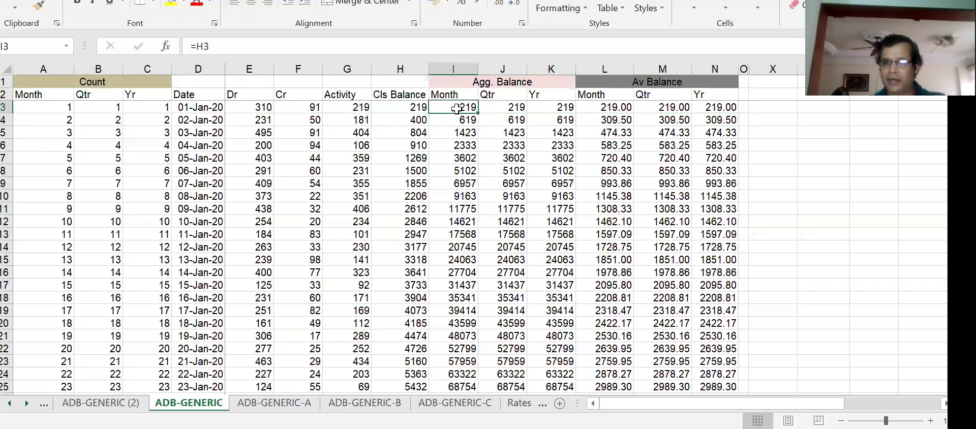
- Examine closing balance H4 and the running monthly aggregate formulas in column I from I4 through mid-January, returning to I8
click(410, 118)
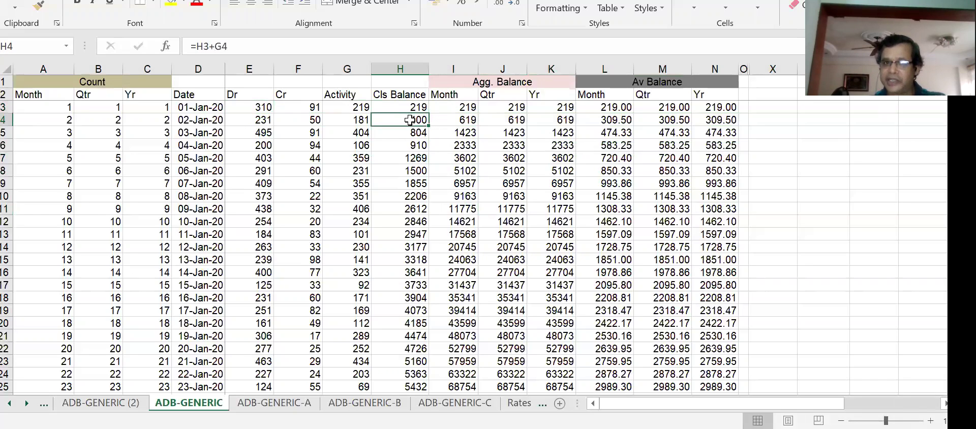
click(462, 120)
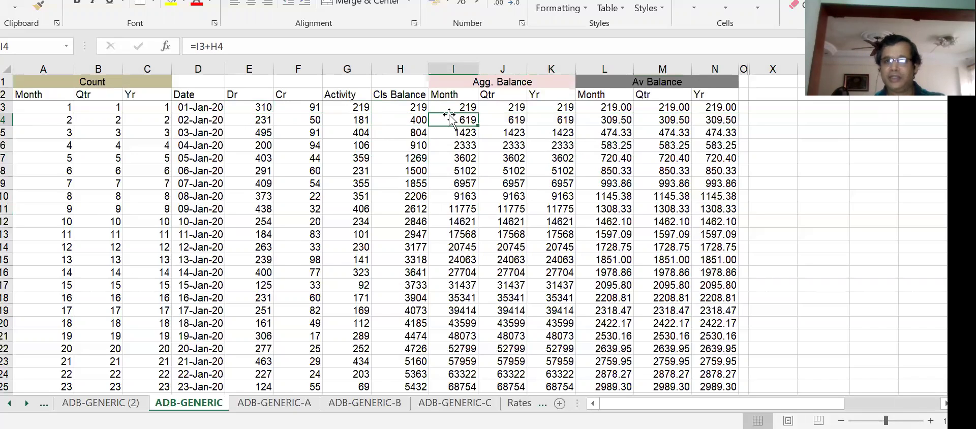
key(Down)
key(Down)
key(Down)
key(Down)
key(Down)
key(Down)
key(Down)
key(Down)
key(Down)
key(Down)
key(Down)
key(Down)
key(Down)
key(Down)
key(Down)
key(Up)
key(Up)
key(Up)
key(Up)
key(Up)
key(Up)
key(Up)
key(Up)
key(Up)
key(Up)
key(Up)
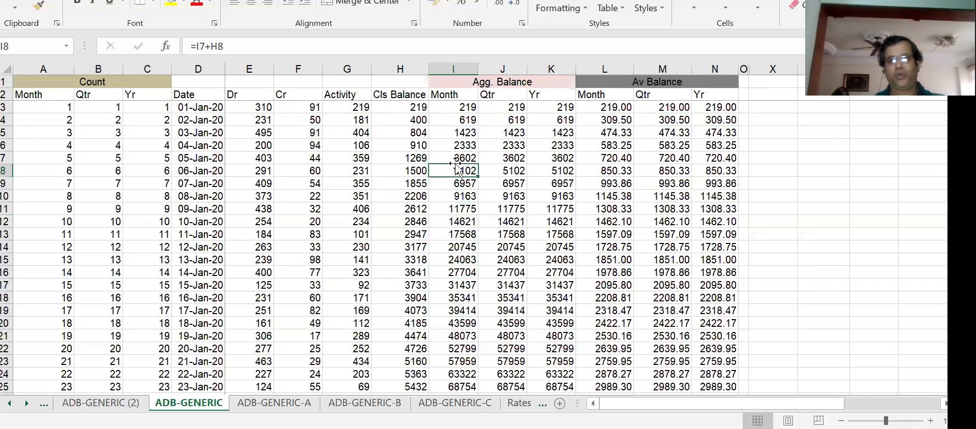
- Compare the monthly, quarterly and yearly aggregate balances for 06-Jan-20 in I8:K8, including their formulas
key(Right)
key(Right)
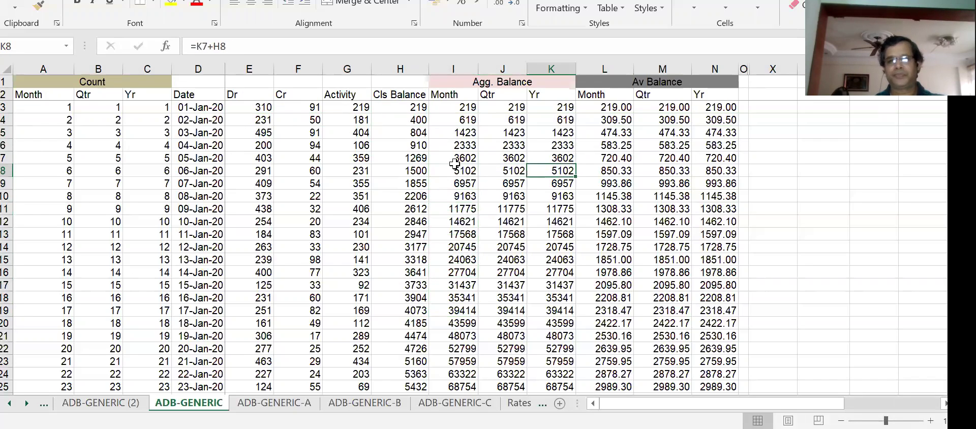
key(Left)
key(Right)
key(Left)
key(Left)
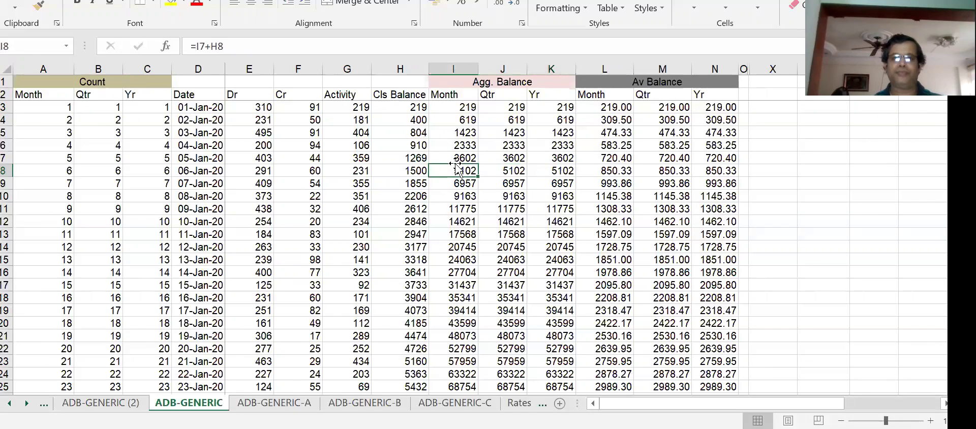
key(shift+Right)
key(shift+Right)
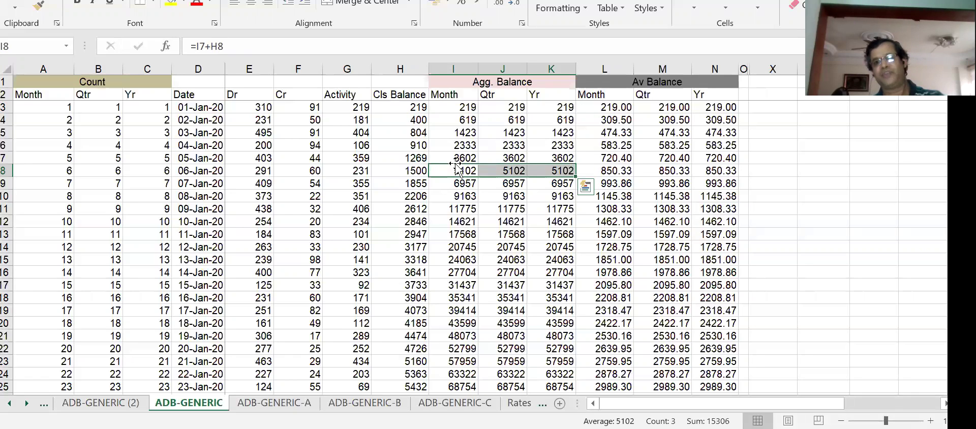
key(Left)
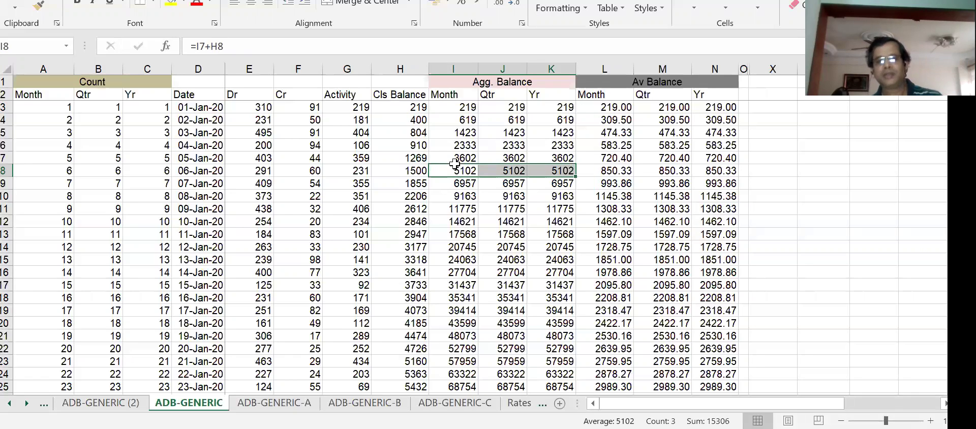
key(shift+Right)
key(shift+Right)
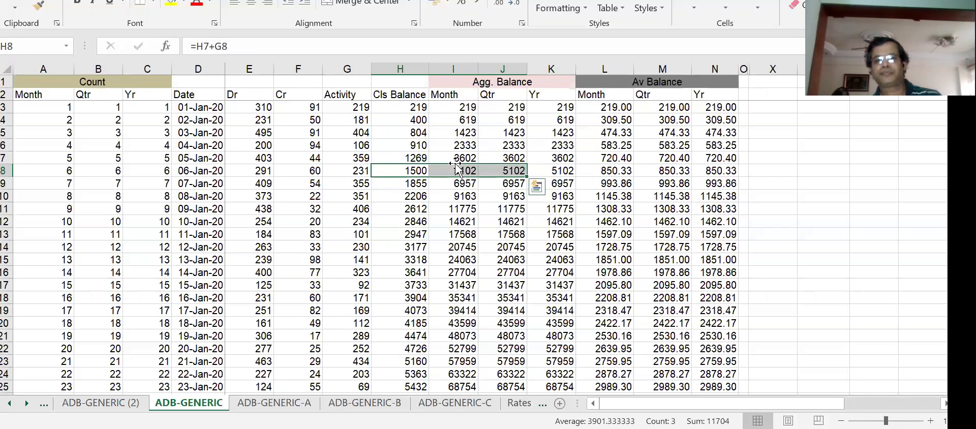
key(Right)
key(shift+Right)
key(shift+Right)
key(Left)
- Inspect the monthly average balance formula for 01-Jan-20 in L3, under Av Balance
key(Up)
key(Right)
key(Right)
key(Right)
key(Right)
key(Up)
key(Up)
key(Up)
key(Up)
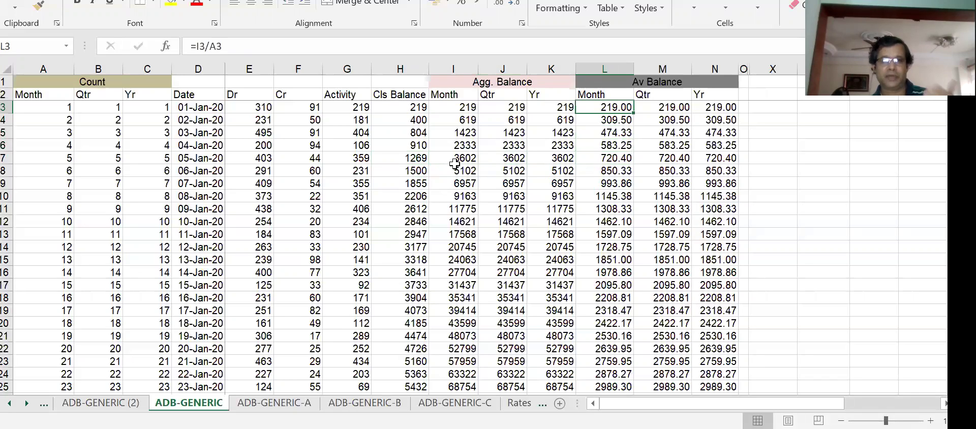
key(Right)
key(Left)
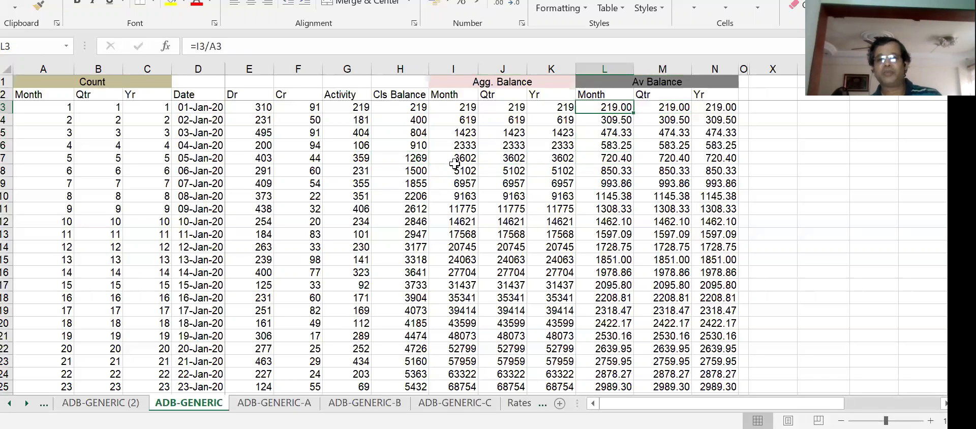
- Examine the day counts under Count in row 3 and the monthly count formula in A5
key(Left)
key(Left)
key(Left)
key(Left)
key(Left)
key(Left)
key(Left)
key(Left)
key(Left)
key(Left)
key(Left)
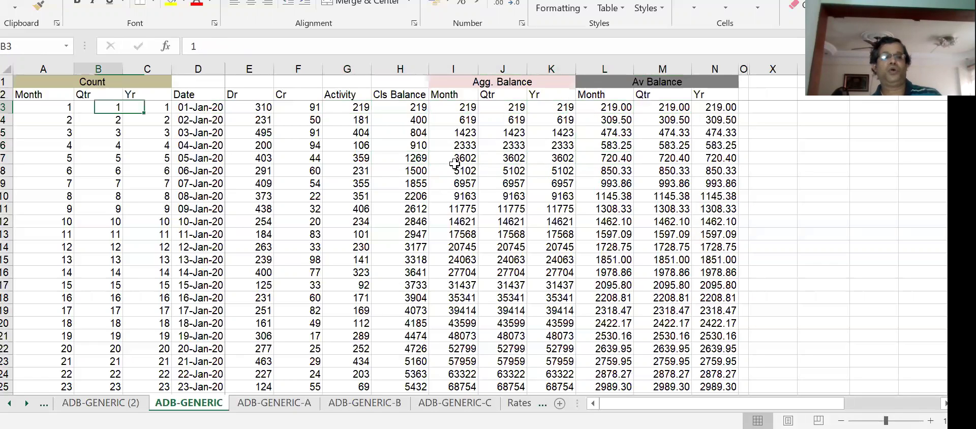
key(Down)
key(Down)
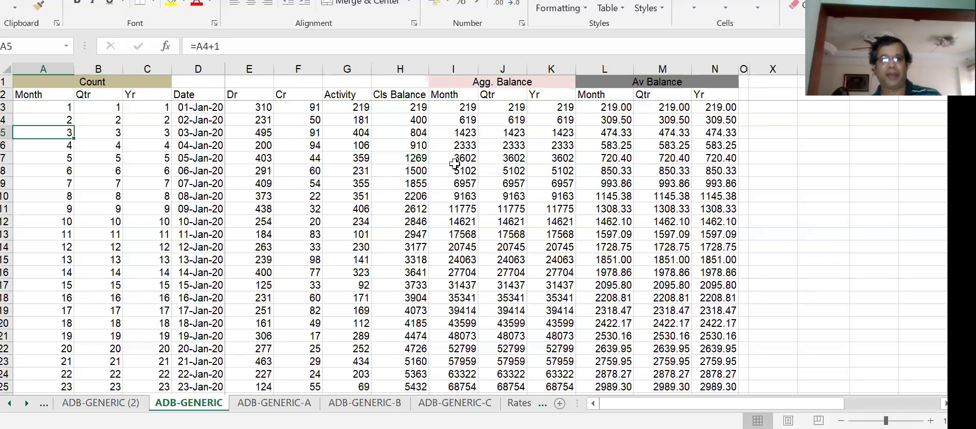
- Trace the 03-Jan-20 monthly average in L5 back to its aggregate balance in I5 and day count in A5
key(Right)
key(Right)
key(Right)
key(Right)
key(Right)
key(Right)
key(Right)
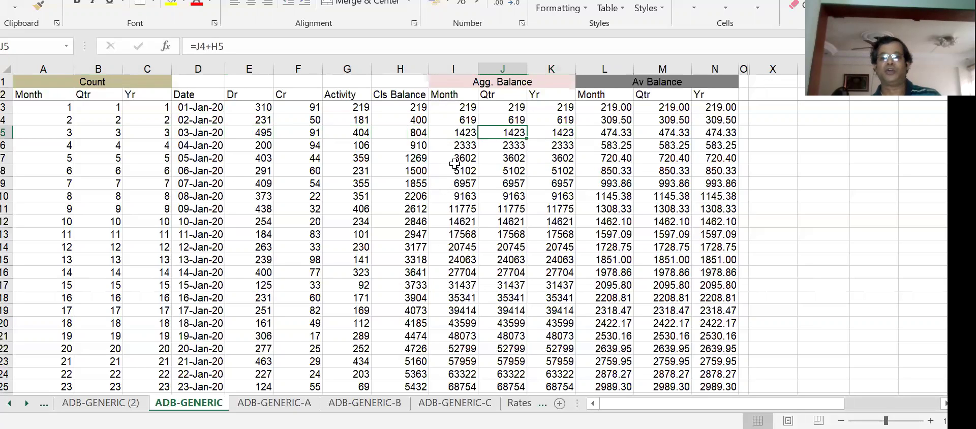
key(Right)
key(Right)
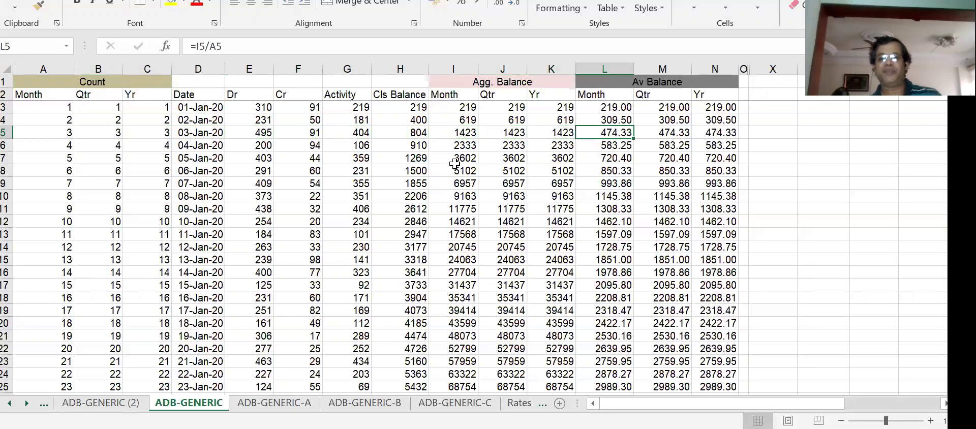
key(Left)
key(Left)
key(Left)
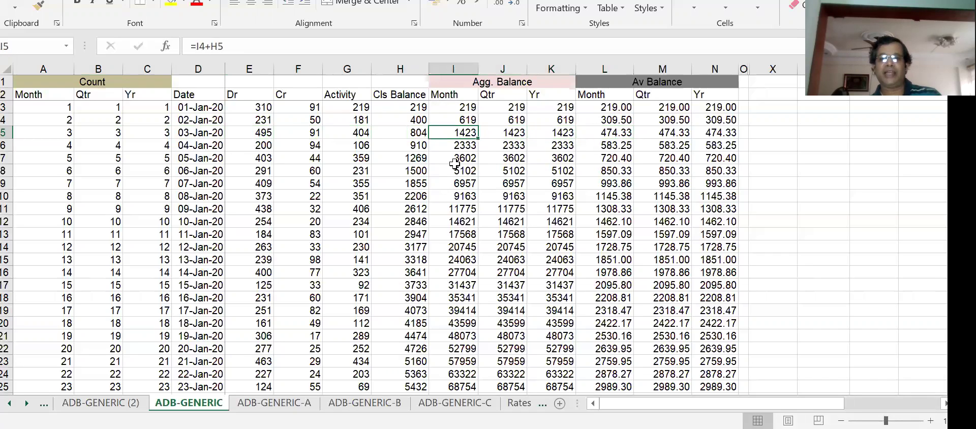
key(Left)
key(Left)
key(Left)
key(Left)
key(Left)
key(Left)
key(Left)
key(Left)
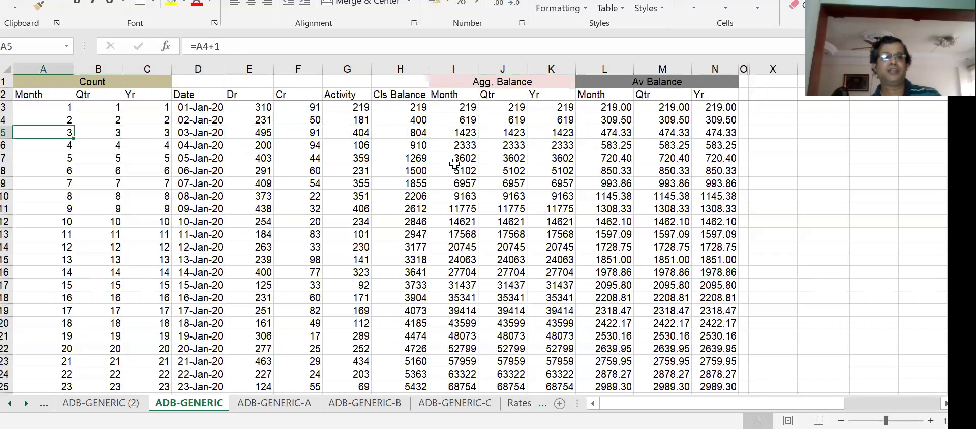
- Display the cell references used by the average formula in L5, leaving the formula as it is
key(Right)
key(Right)
key(Right)
key(Right)
key(Right)
key(Right)
key(Right)
key(Right)
key(Right)
key(Right)
key(Right)
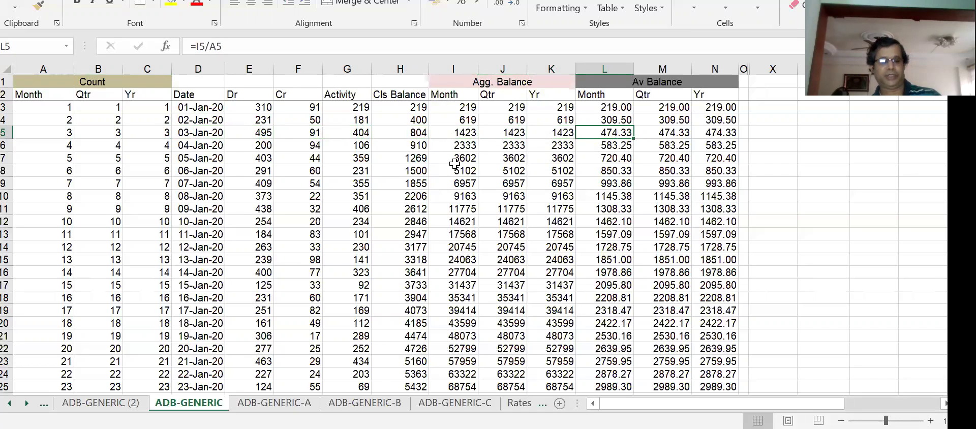
key(F2)
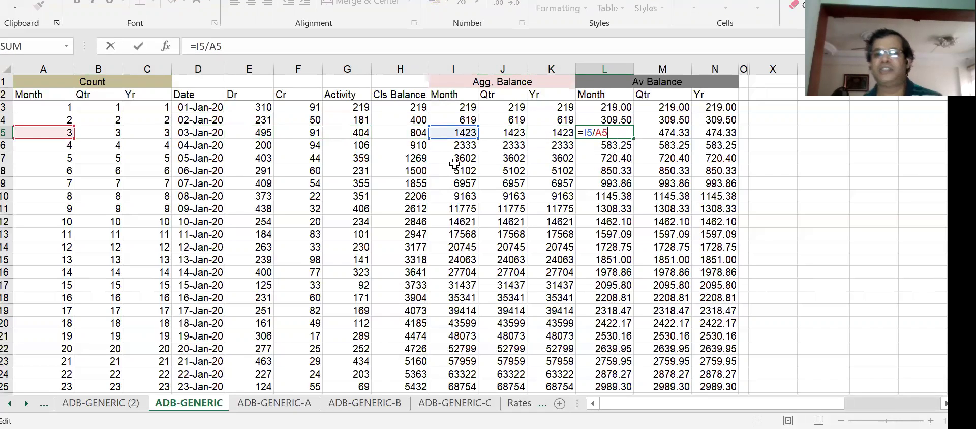
key(Return)
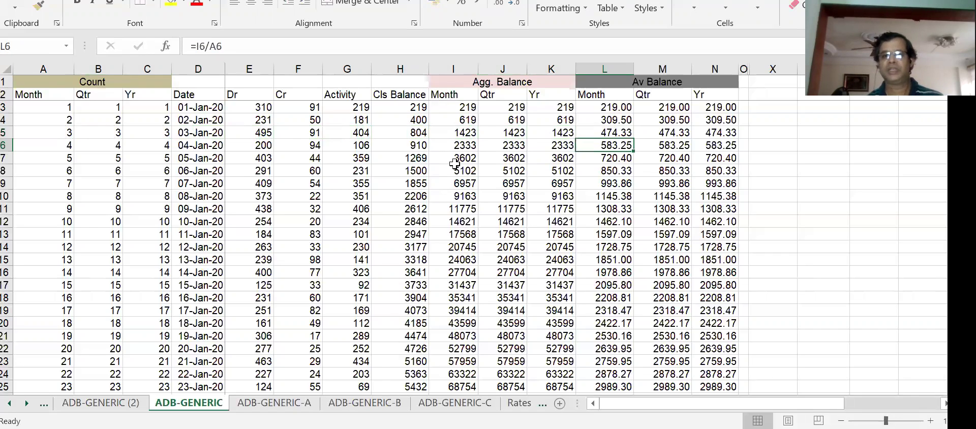
- Review the daily monthly-average formulas in column L from L6 down to L28
key(Down)
key(Down)
key(Down)
key(Down)
key(Down)
key(Down)
key(Down)
key(Down)
key(Down)
key(Down)
key(Down)
key(Down)
key(Down)
key(Down)
key(Down)
key(Down)
key(Down)
key(Down)
key(Down)
key(Down)
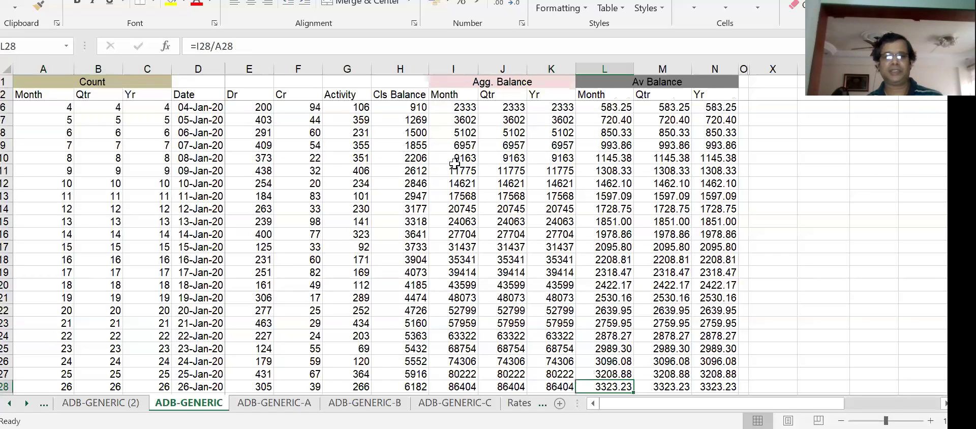
- Compare the month, quarter and year average balances for 31-Jan-20 in L33:N33
key(Down)
key(Down)
key(Down)
key(Down)
key(Down)
key(Down)
key(Up)
key(Up)
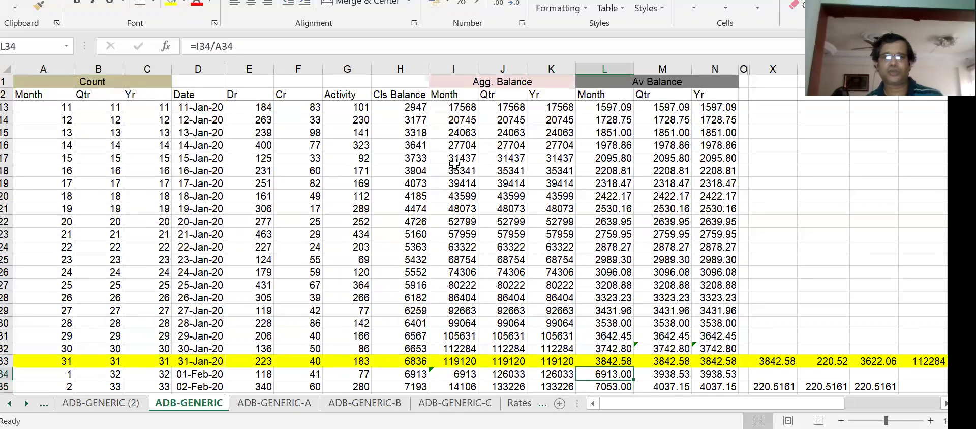
key(Up)
key(Down)
key(Left)
key(Right)
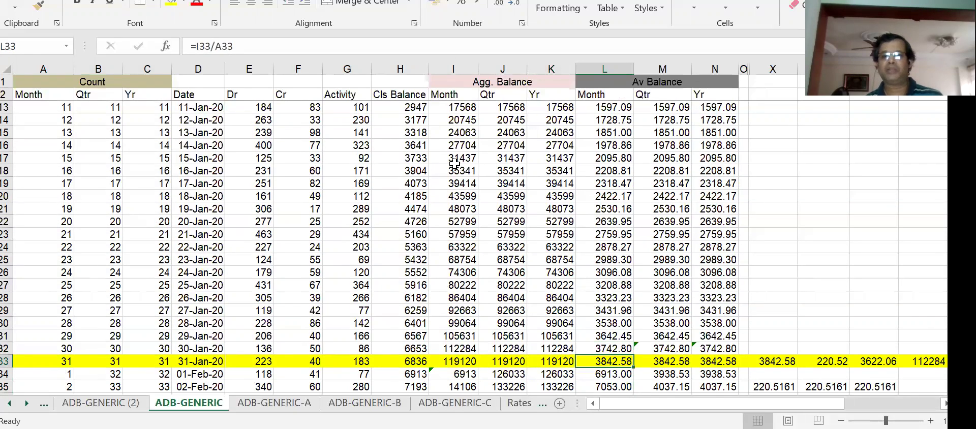
key(shift+Right)
key(shift+Right)
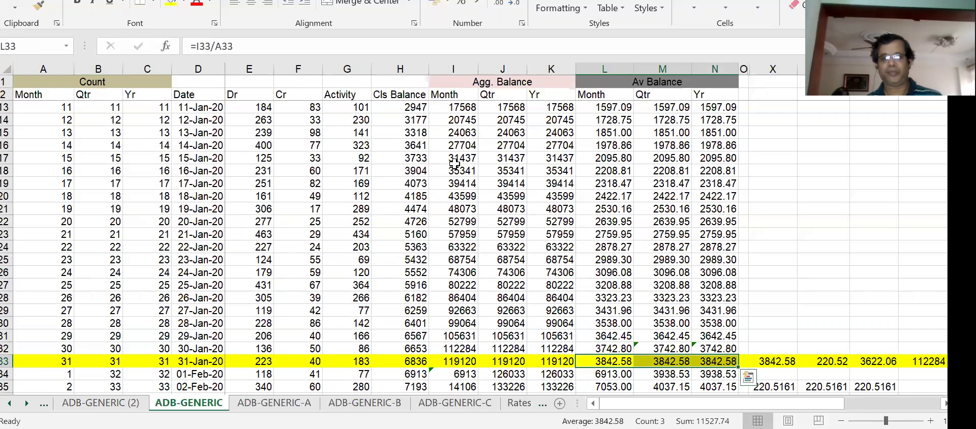
- Examine how the 01-Feb-20 row starts the new month, checking the formulas in L34, I34, H34 and G34
key(Down)
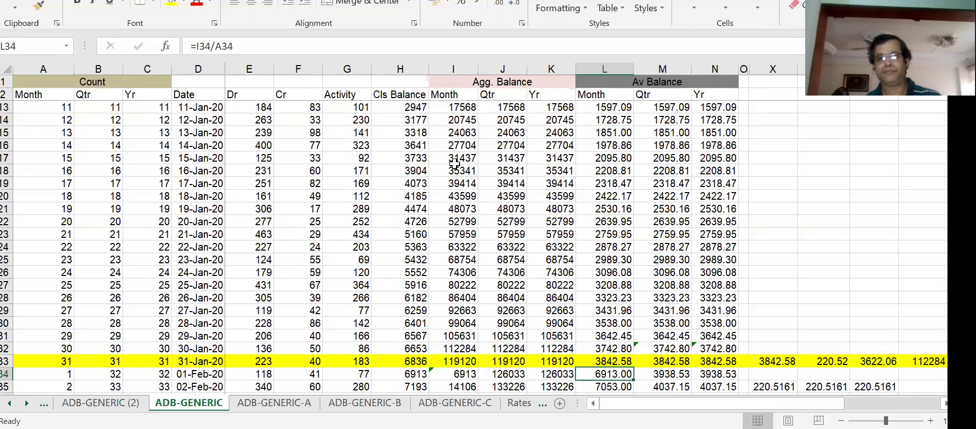
key(Left)
key(Left)
key(Left)
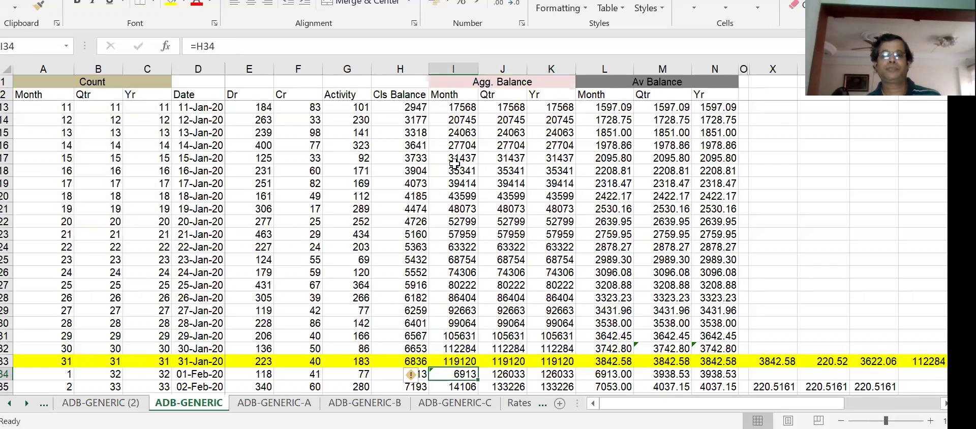
key(Left)
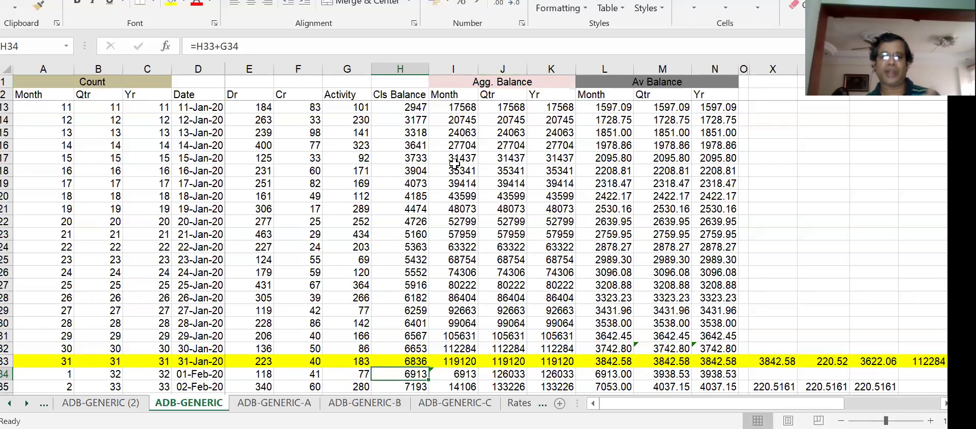
key(Left)
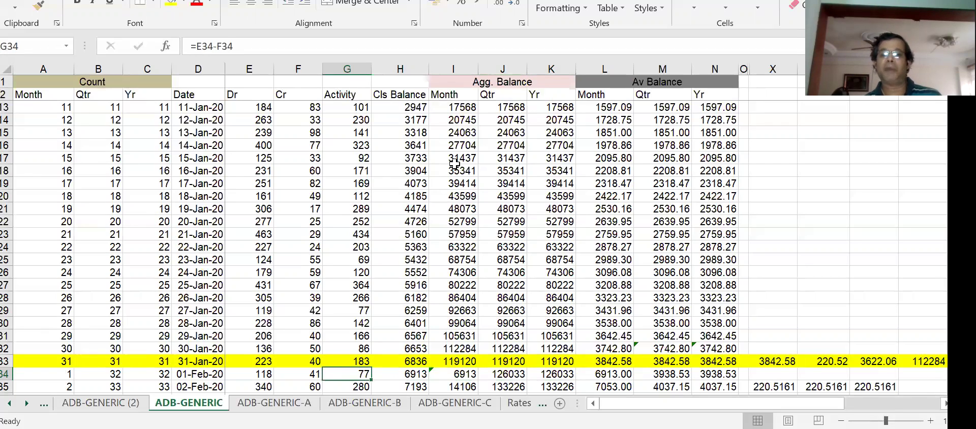
key(Right)
key(Right)
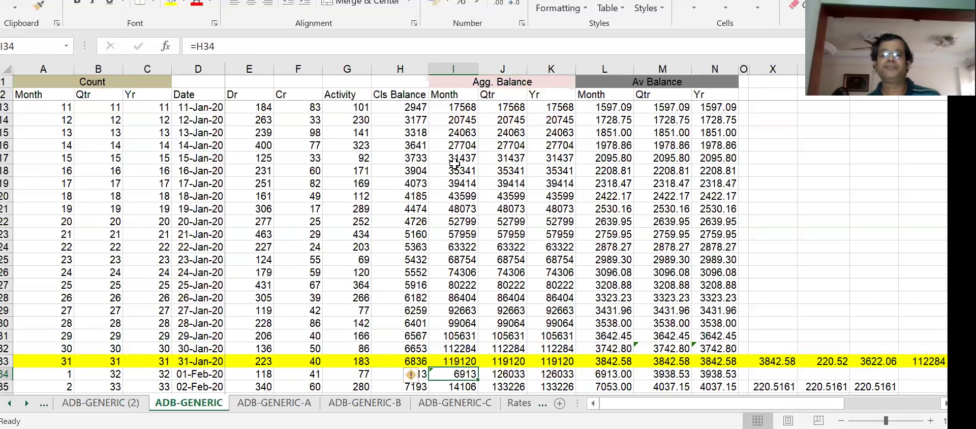
key(Left)
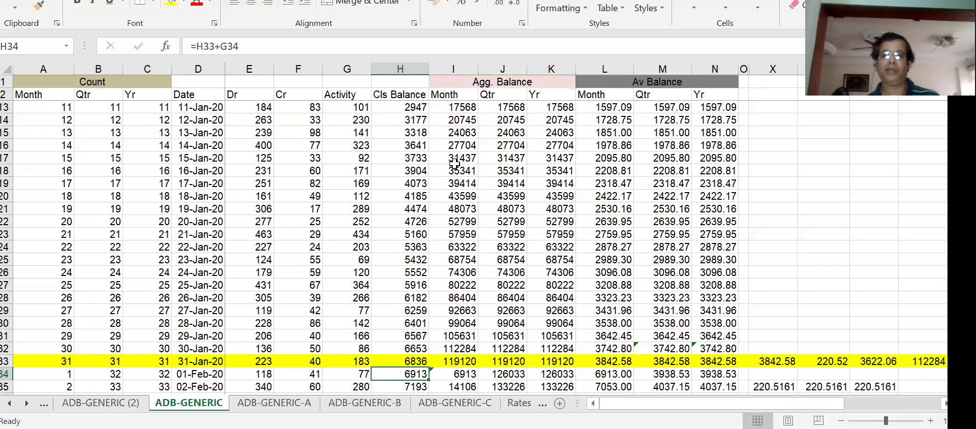
- Compare the month-end aggregate formulas in I33 and J33 with the 01-Feb-20 monthly aggregate in I34 and closing balance in H34
key(Right)
key(Up)
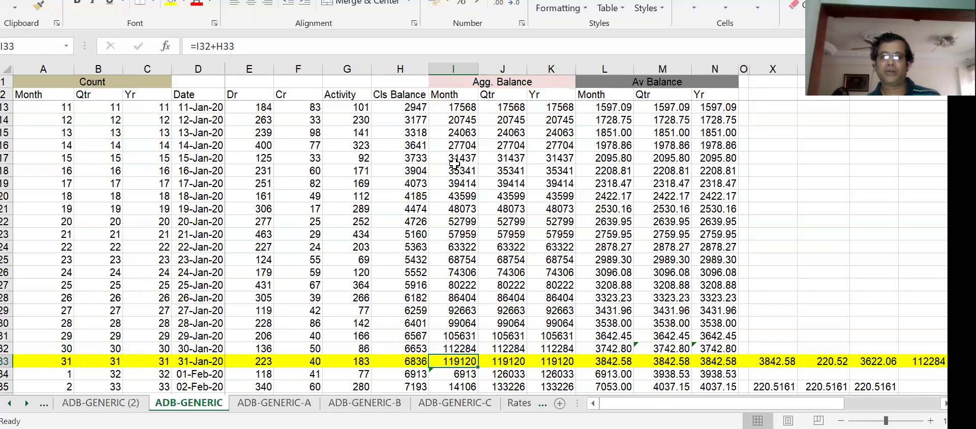
key(Down)
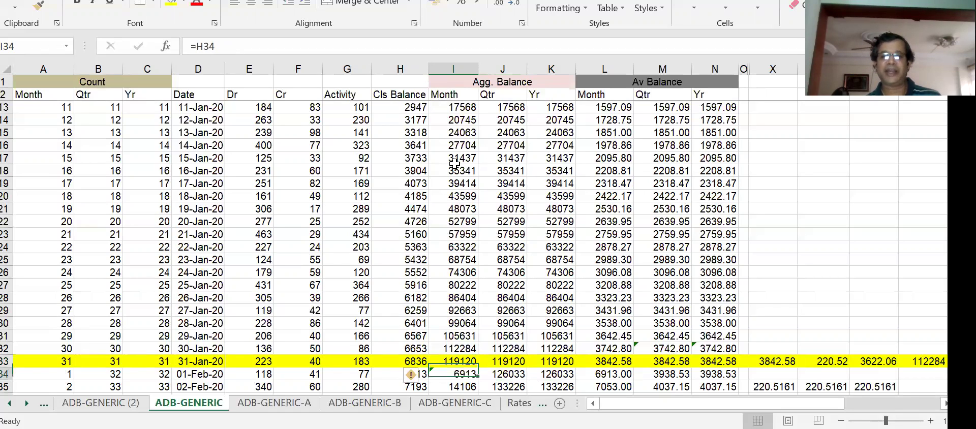
key(Left)
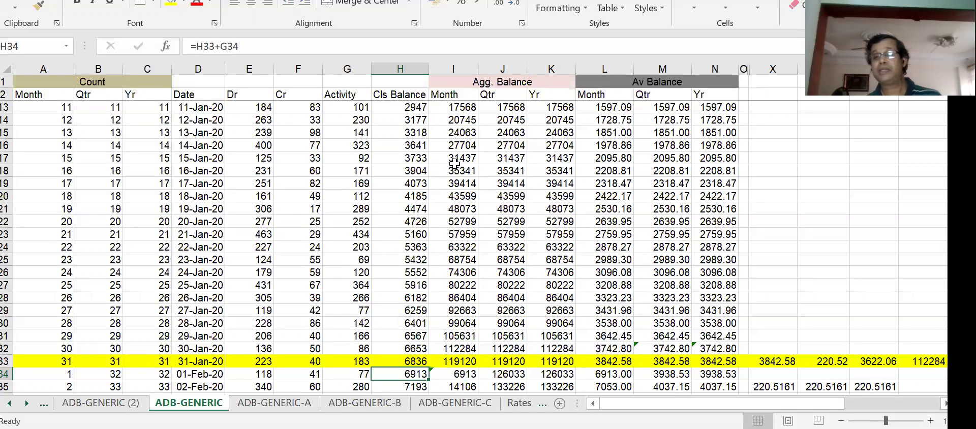
key(Right)
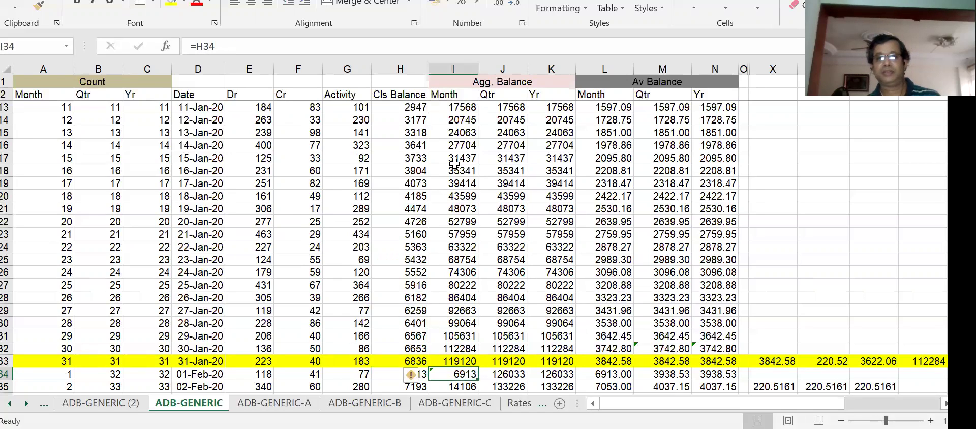
key(Right)
key(Up)
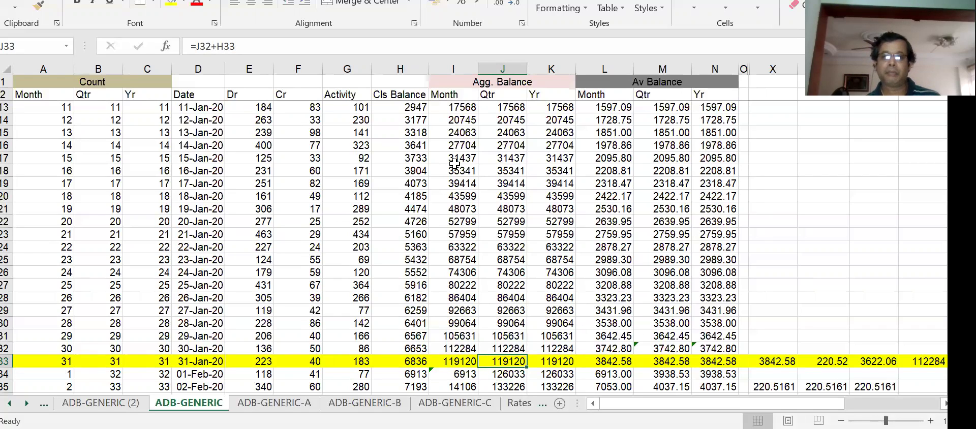
key(Left)
key(Left)
key(Down)
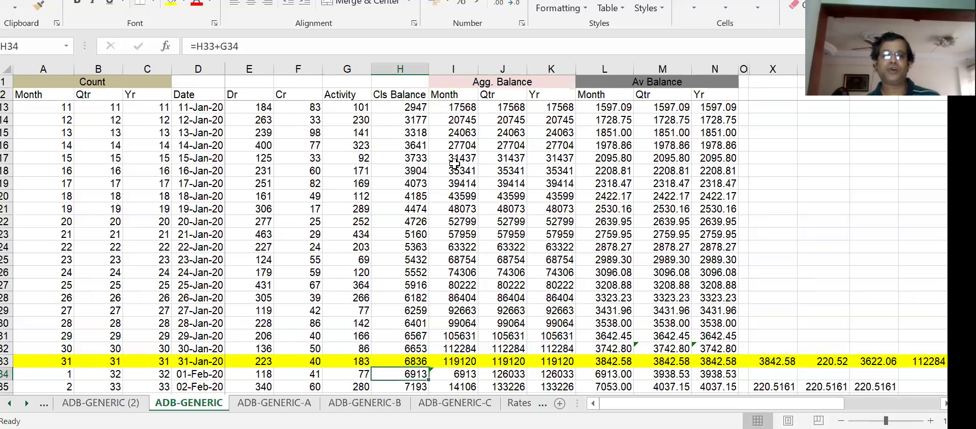
- Follow the quarterly aggregate formulas in column J from February through early April, ending at the 01-Apr-20 quarter start in J94
key(Right)
key(Right)
key(Down)
key(Down)
key(Down)
key(Down)
key(Down)
key(Down)
key(Down)
key(Down)
key(Down)
key(Down)
key(Down)
key(Down)
key(Down)
key(Down)
key(Down)
key(Down)
key(Down)
key(Down)
key(Down)
key(Down)
key(Down)
key(Down)
key(Down)
key(Down)
key(Down)
key(Down)
key(Down)
key(Down)
key(Down)
key(Down)
key(Down)
key(Down)
key(Down)
key(Down)
key(Down)
key(Down)
key(Down)
key(Down)
key(Down)
key(Down)
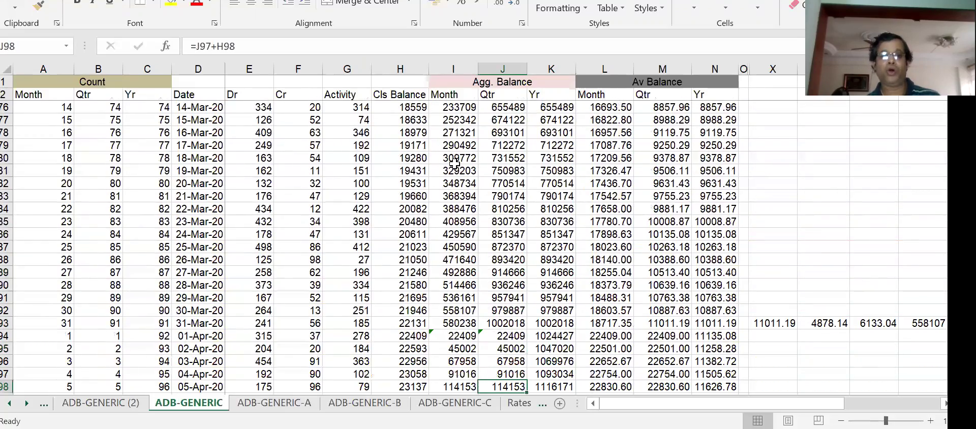
key(Up)
key(Up)
key(Up)
key(Up)
key(Up)
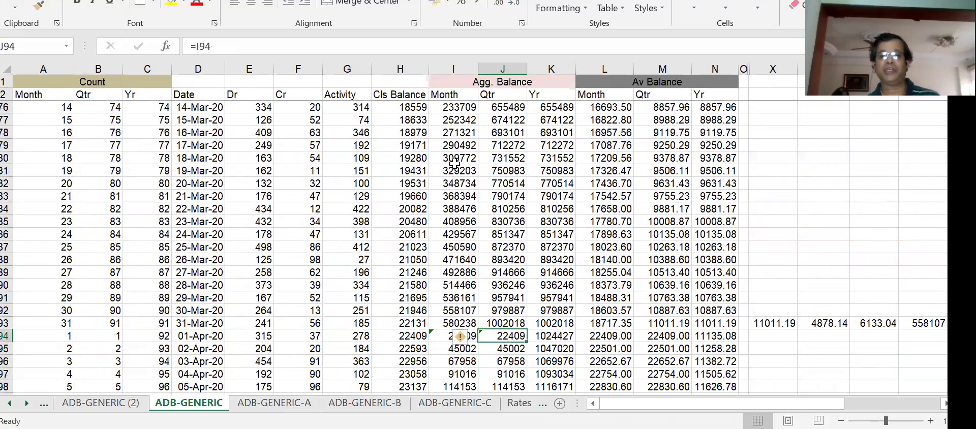
- Check the monthly aggregate formula in I94 and the date in D94 for the start of the new quarter
key(Left)
key(Down)
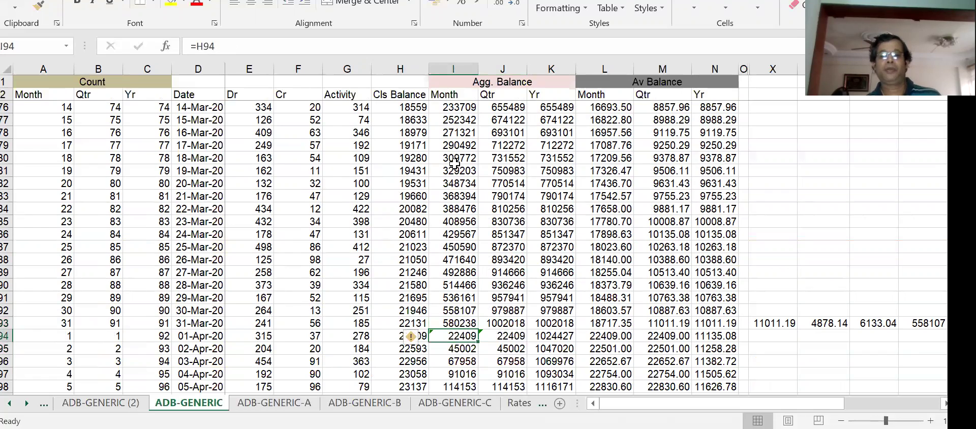
key(Left)
key(Left)
key(Left)
key(Left)
key(Left)
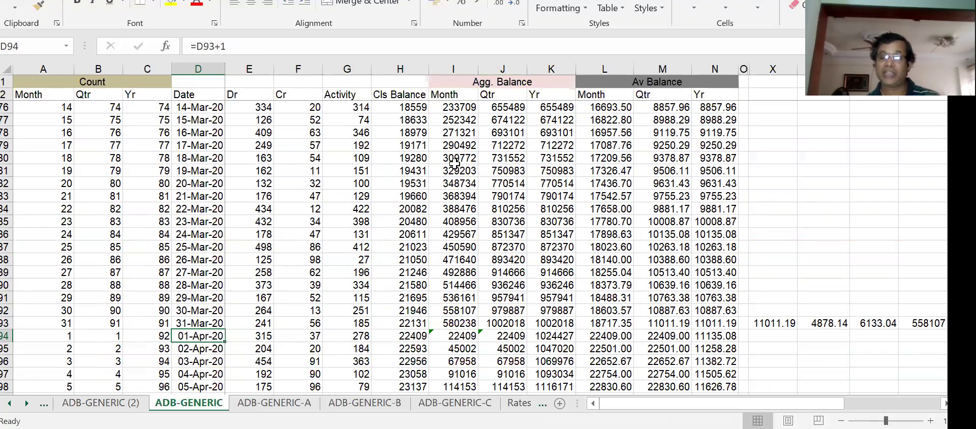
- Highlight the 01-Apr-20 month and quarter aggregates in I94:J94 and compare them with the closing balance in H94
key(Right)
key(Right)
key(Right)
key(Right)
key(Right)
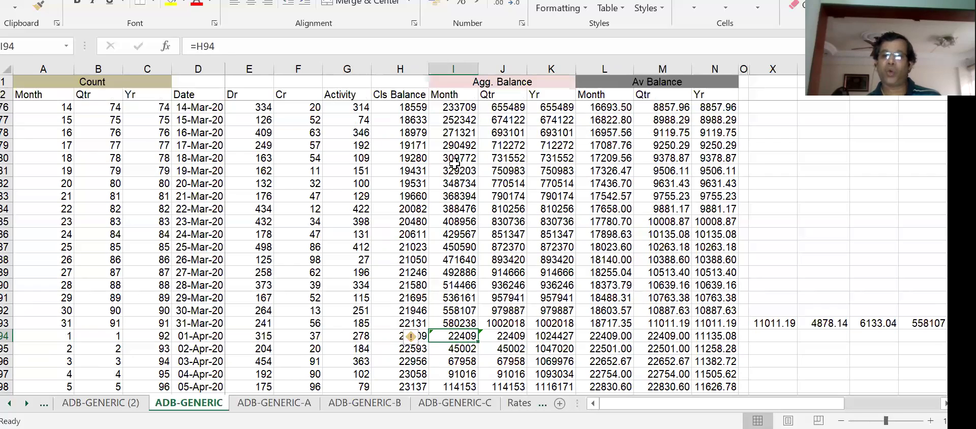
key(shift+Right)
key(ctrl+r)
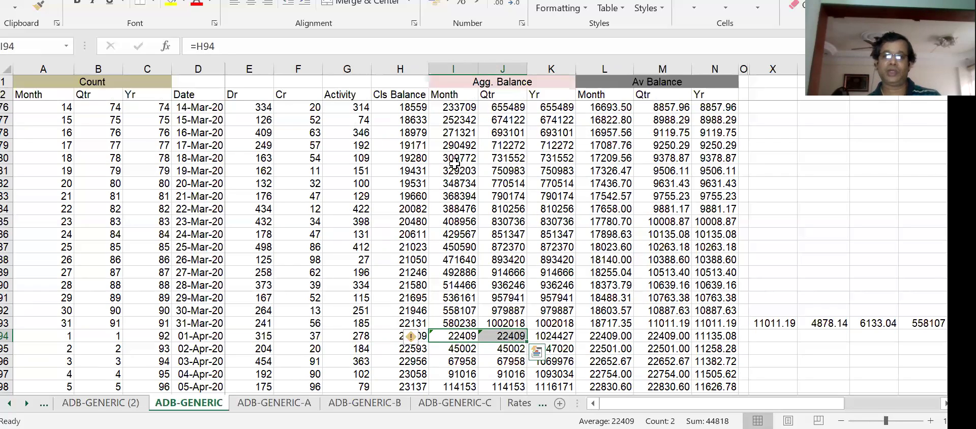
key(Left)
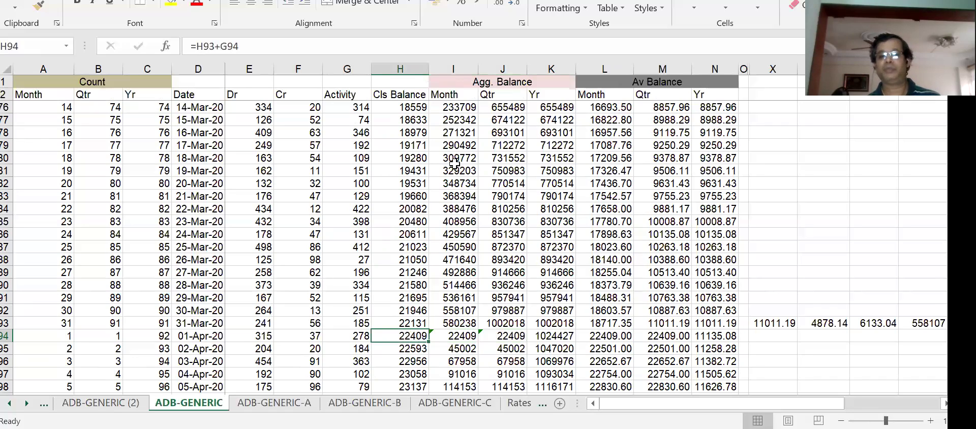
- Review the cumulative yearly aggregate formulas in column K from K94 back up into January
key(Right)
key(Right)
key(Right)
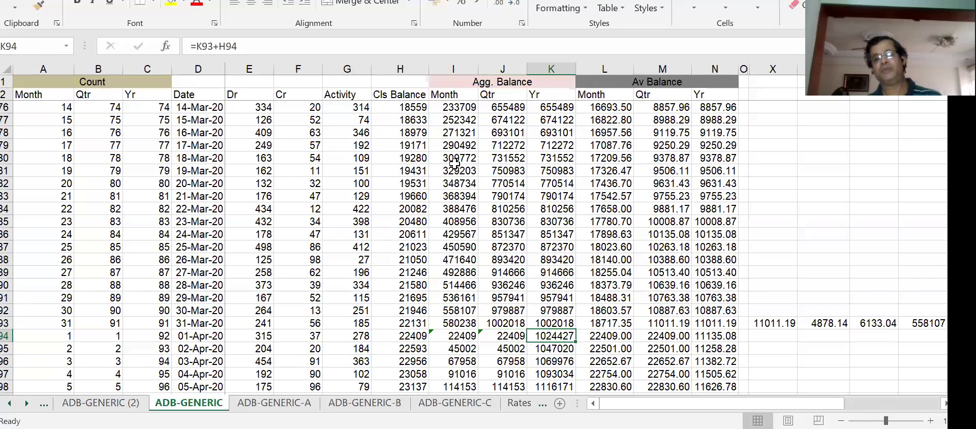
key(Up)
key(Up)
key(Up)
key(Up)
key(Up)
key(Up)
key(Up)
key(Up)
key(Up)
key(Up)
key(Up)
key(Up)
key(Up)
key(Up)
key(Up)
key(Up)
key(Up)
key(Up)
key(Up)
key(Up)
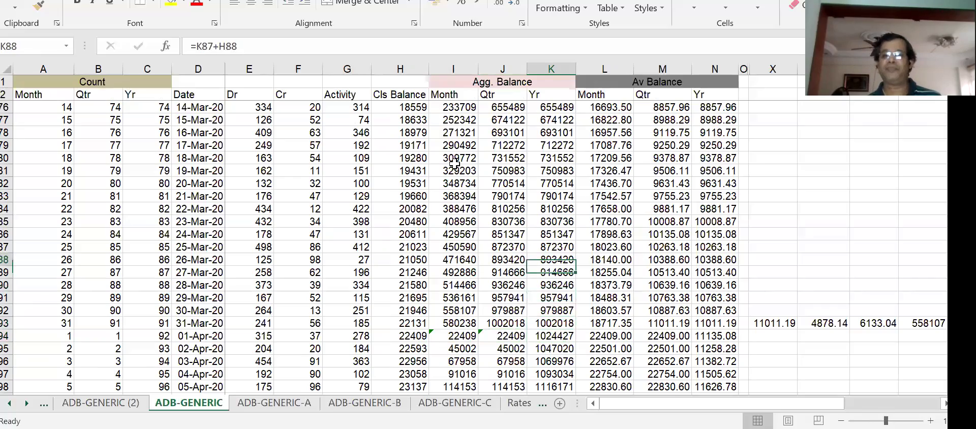
key(Up)
key(Up)
key(Up)
key(Up)
key(Up)
key(Up)
key(Up)
key(Up)
key(Up)
key(Up)
key(Up)
key(Up)
key(Up)
key(Up)
key(Up)
key(Up)
key(Up)
key(Up)
key(Up)
key(Up)
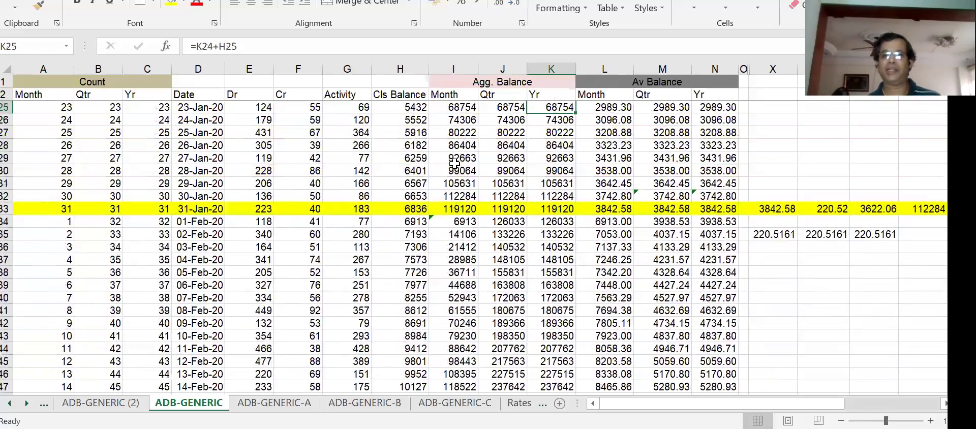
- Examine the quarterly average formulas in column M for the first days of January, down to M8 and back to M7
key(Down)
key(Right)
key(Right)
key(Right)
key(Right)
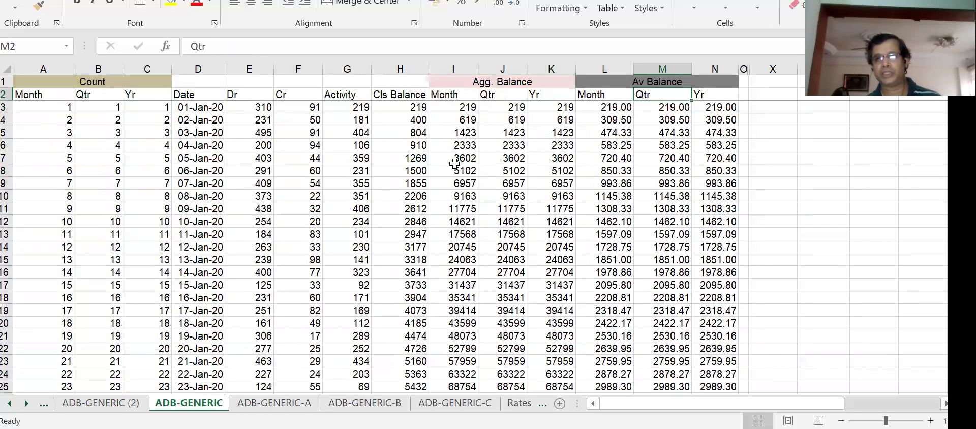
key(Down)
key(Down)
key(Down)
key(Down)
key(Down)
key(Down)
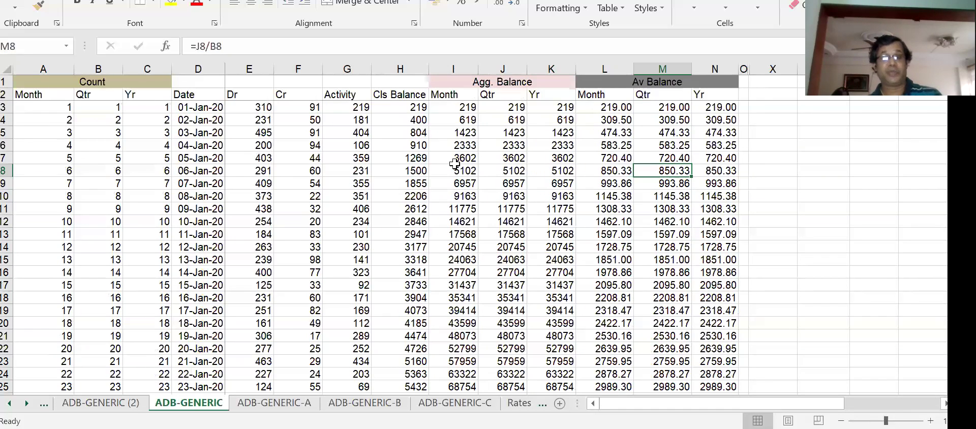
key(Up)
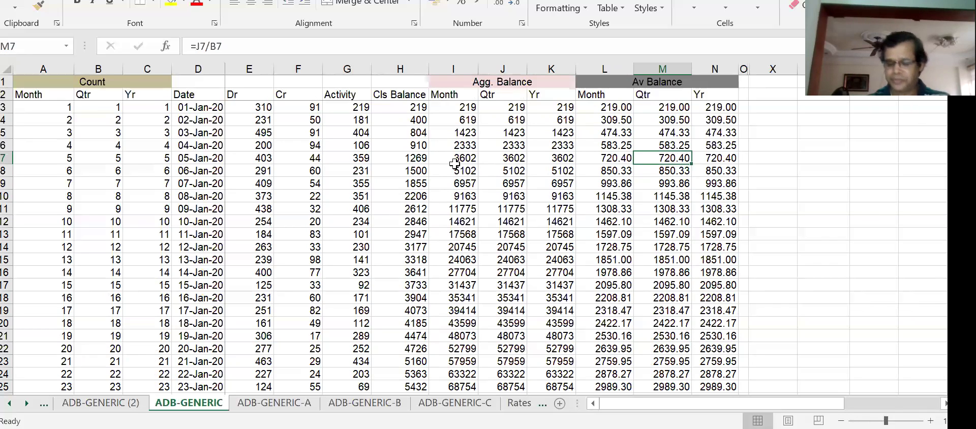
- Follow the quarterly average formulas in column M down to 31-Jan-20, comparing the formulas in M32 and M33
key(Down)
key(Down)
key(Down)
key(Down)
key(Down)
key(Down)
key(Down)
key(Down)
key(Down)
key(Down)
key(Down)
key(Down)
key(Down)
key(Down)
key(Down)
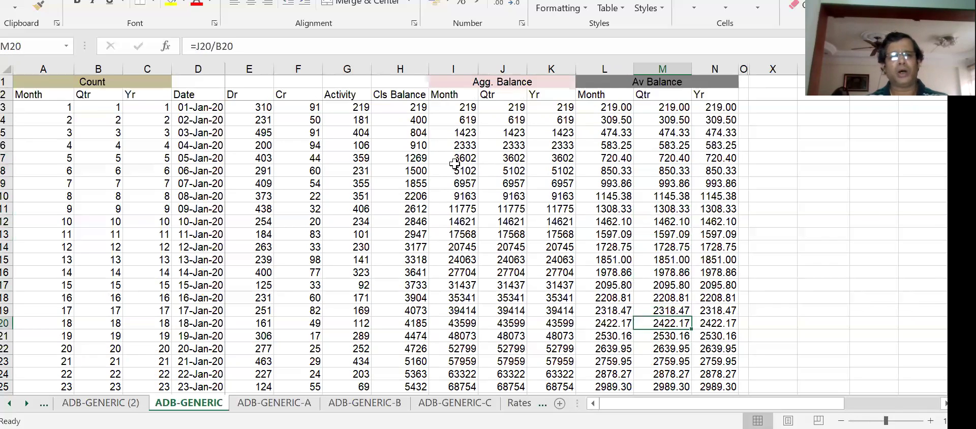
key(Down)
key(Down)
key(Down)
key(Down)
key(Down)
key(Down)
key(Down)
key(Down)
key(Down)
key(Down)
key(Down)
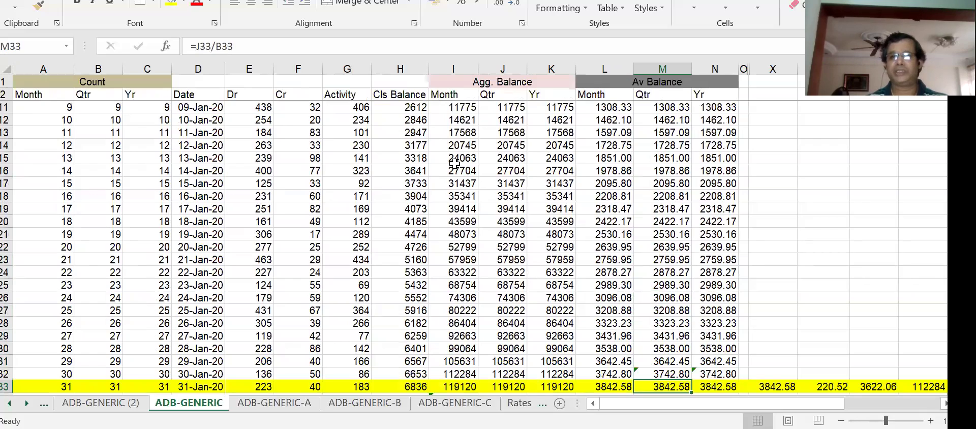
key(Up)
key(Up)
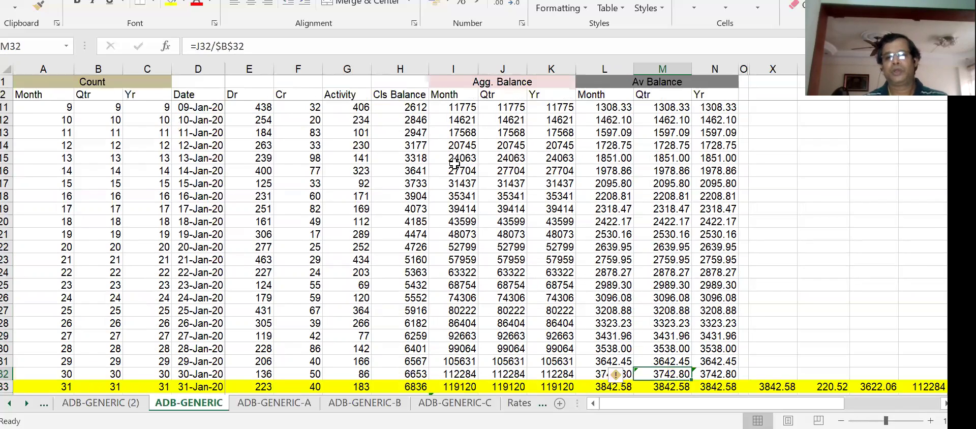
key(Down)
key(Down)
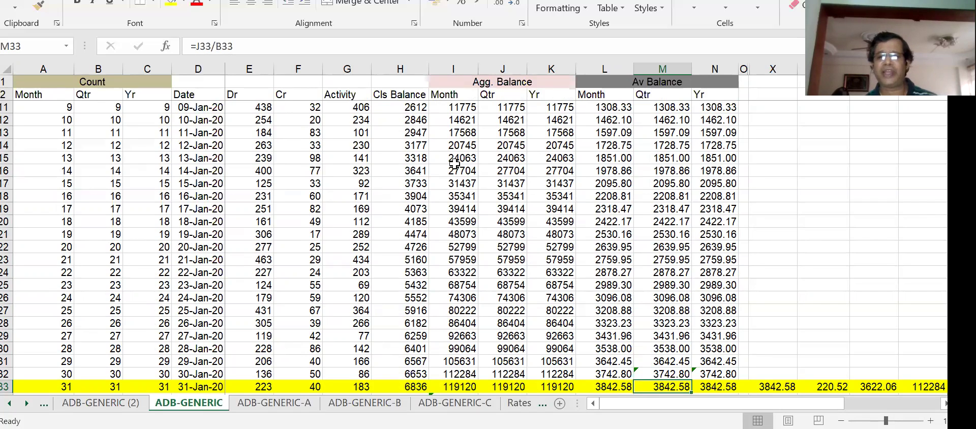
- Switch to the text notes and highlight the 31-Jan balance examples and the two numbered business problems
key(alt+Tab)
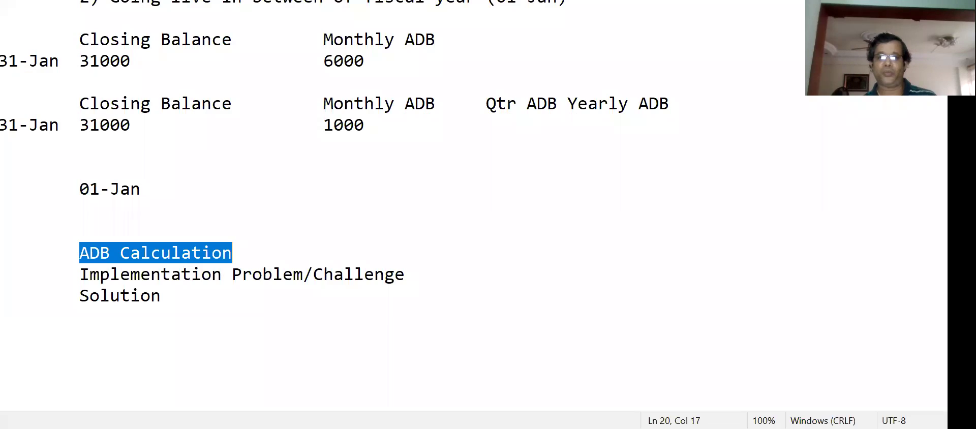
click(323, 325)
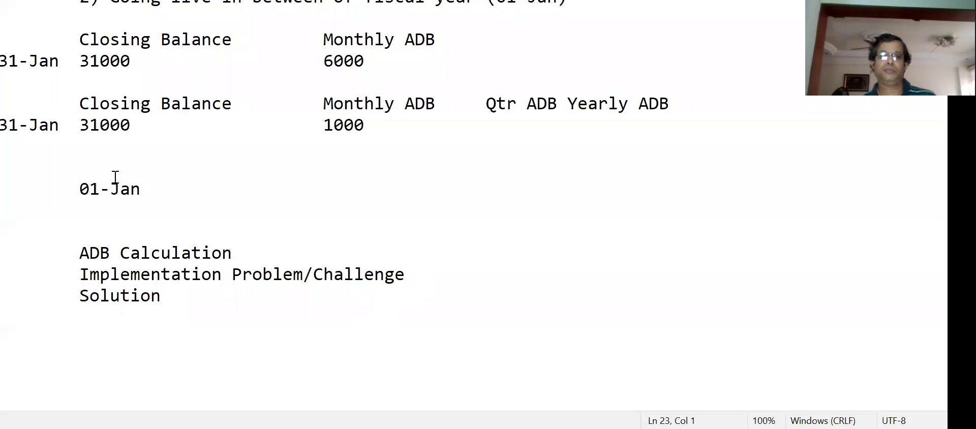
drag(373, 122, 3, 61)
scroll(146, 126, up, 2)
drag(74, 82, 584, 99)
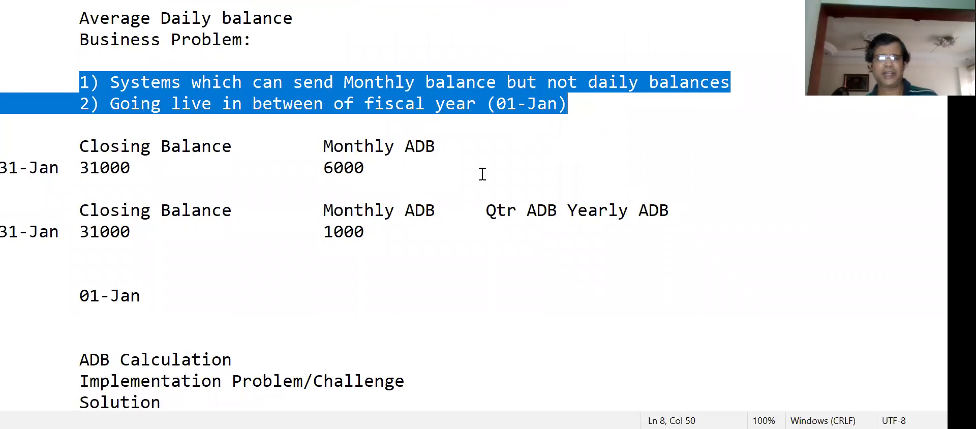
- Return to the ADB-GENERIC worksheet and check the closing balance formulas in H14 and H3 and the activity formula in G3
key(alt+Tab)
scroll(491, 264, up, 4)
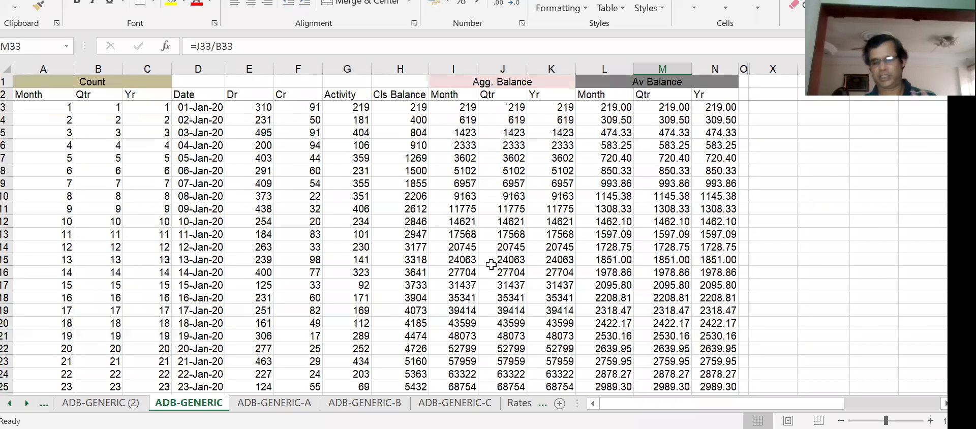
click(427, 249)
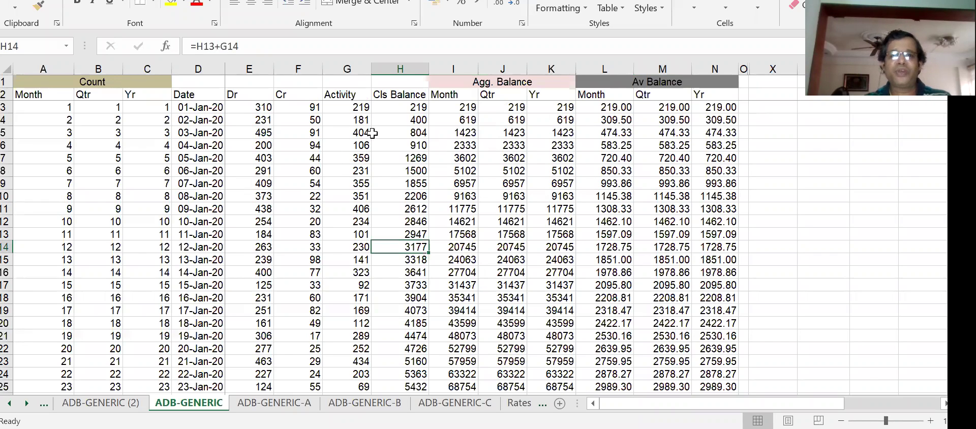
click(358, 108)
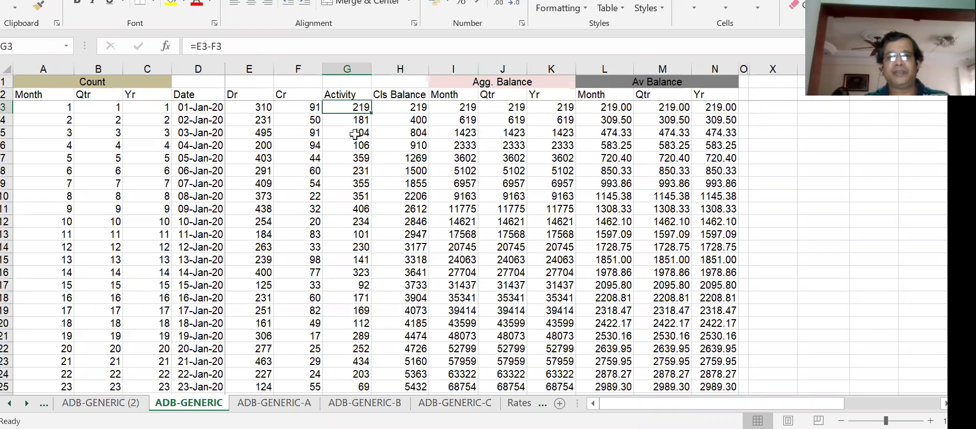
click(407, 107)
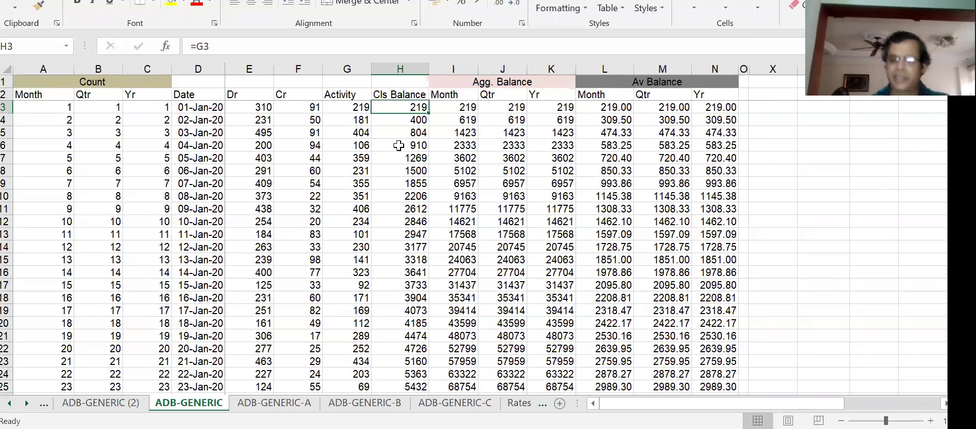
- Follow the closing balance formulas in column H from 1-Jan-20 down to the 31-Jan-20 row
key(Down)
key(Down)
key(Down)
key(Down)
key(Down)
key(Down)
key(Down)
key(Down)
key(Down)
key(Down)
key(Down)
key(Down)
key(Down)
key(Down)
key(Down)
key(Down)
key(Down)
key(Down)
key(Down)
key(Down)
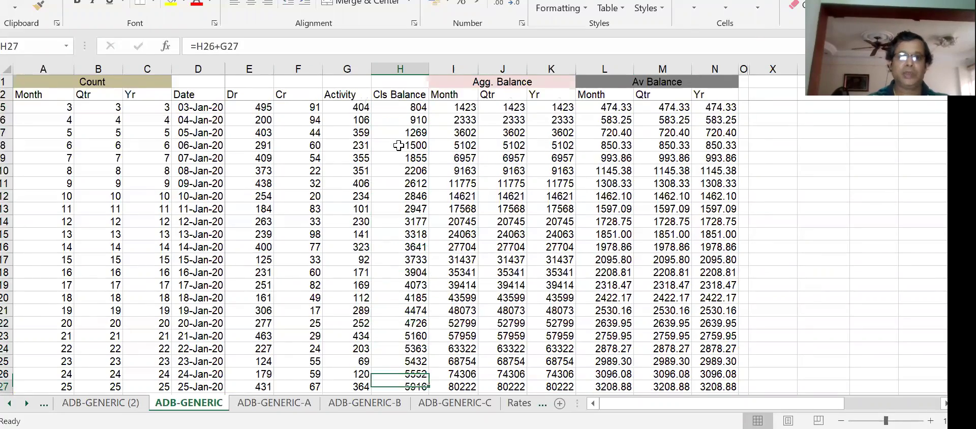
key(Down)
key(Down)
key(Down)
key(Up)
key(Up)
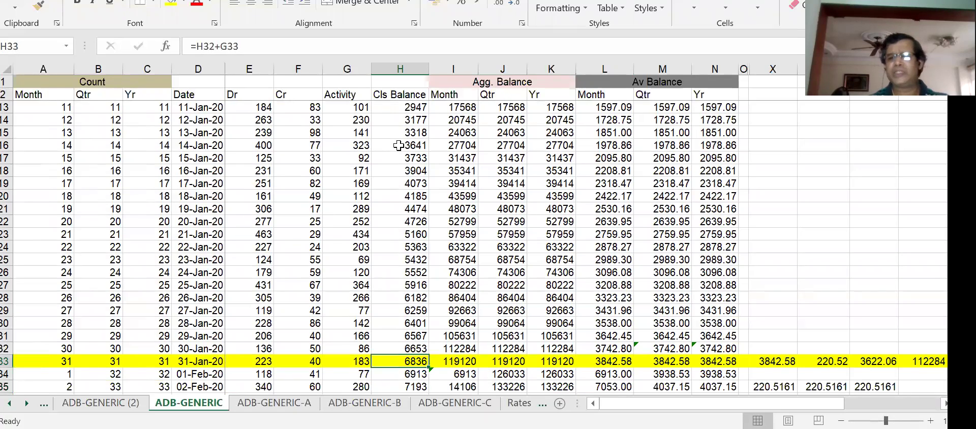
- Select the closing balances H3:H32 for 1-Jan to 30-Jan and check their average and sum
key(Up)
key(shift+Up)
key(shift+Up)
key(shift+Up)
key(shift+Up)
key(shift+Up)
key(shift+Up)
key(shift+Up)
key(shift+Up)
key(shift+Up)
key(shift+Up)
key(shift+Up)
key(shift+Up)
key(shift+Up)
key(shift+Up)
key(shift+Up)
key(shift+Up)
key(shift+Up)
key(shift+Up)
key(shift+Up)
key(shift+Up)
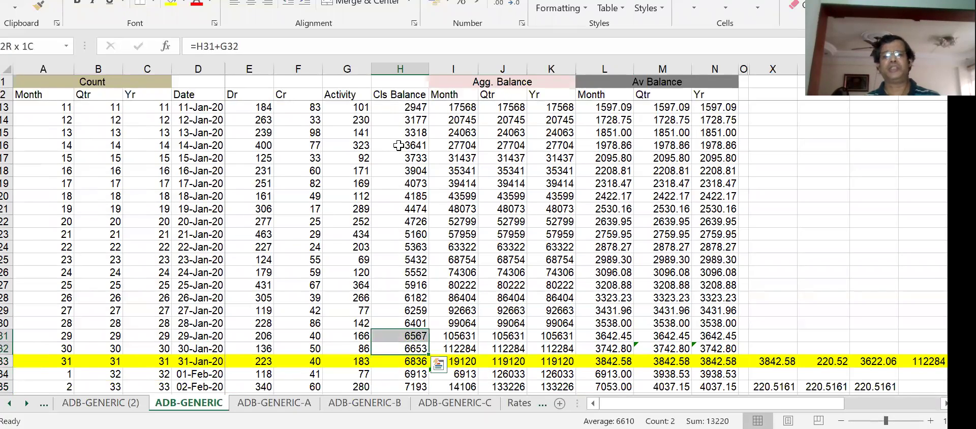
key(shift+Up)
key(shift+Up)
key(shift+Up)
key(shift+Up)
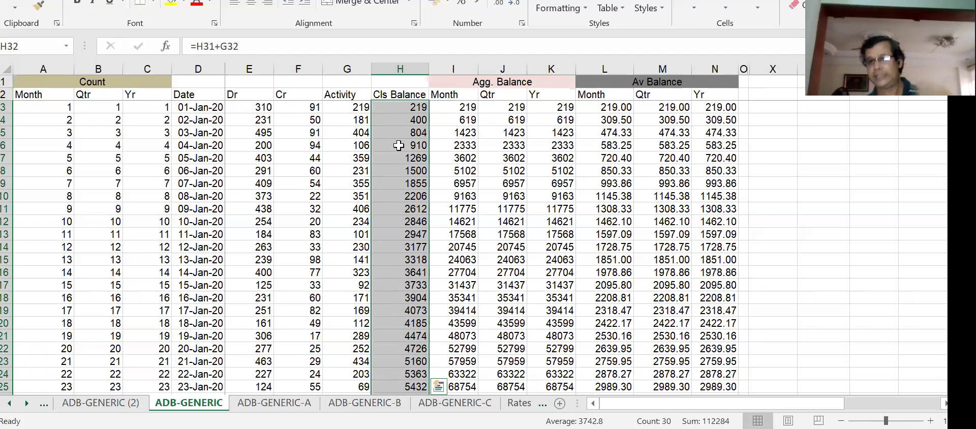
- Check the 31-Jan closing balance formula in H33 and the activity formula in G33
key(Down)
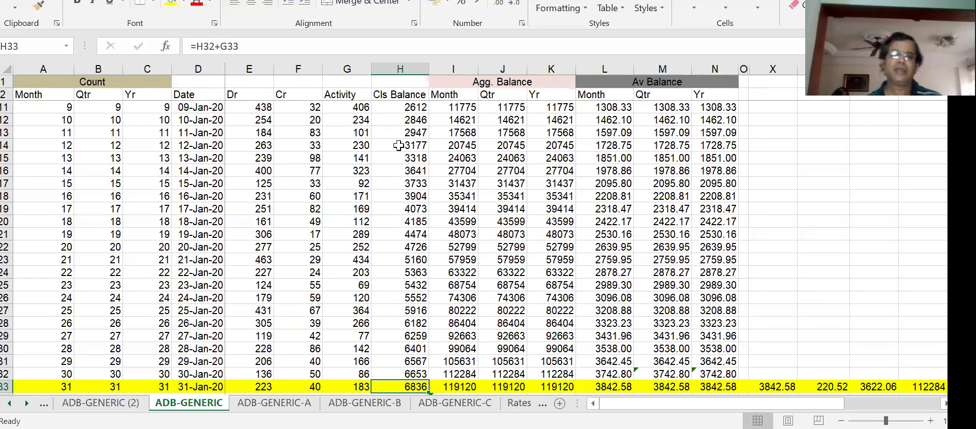
key(Left)
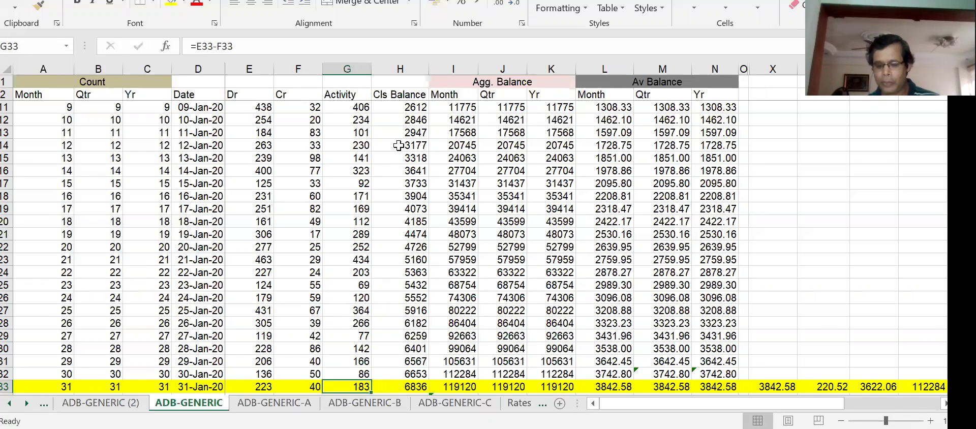
scroll(398, 145, down, 1)
key(Left)
key(Right)
key(Right)
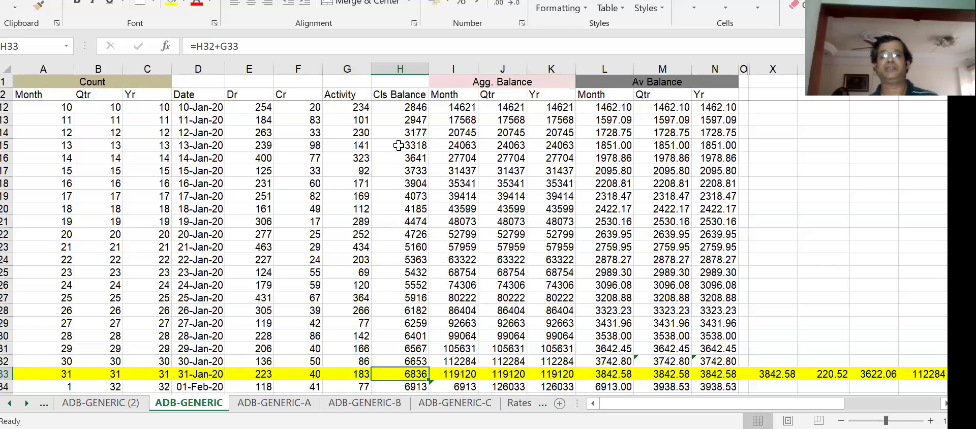
- Examine the yearly aggregate balance formula in K32 and the quarterly aggregate formula in J33
key(Up)
key(Right)
key(Right)
key(Right)
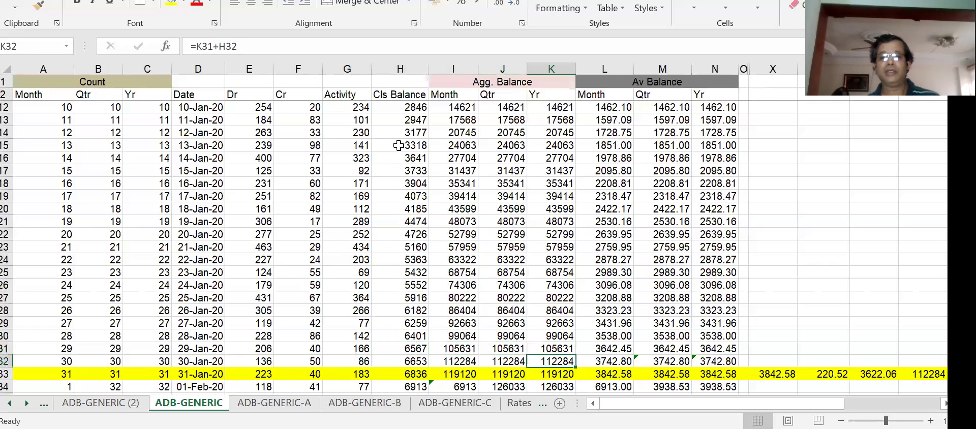
key(Down)
key(Left)
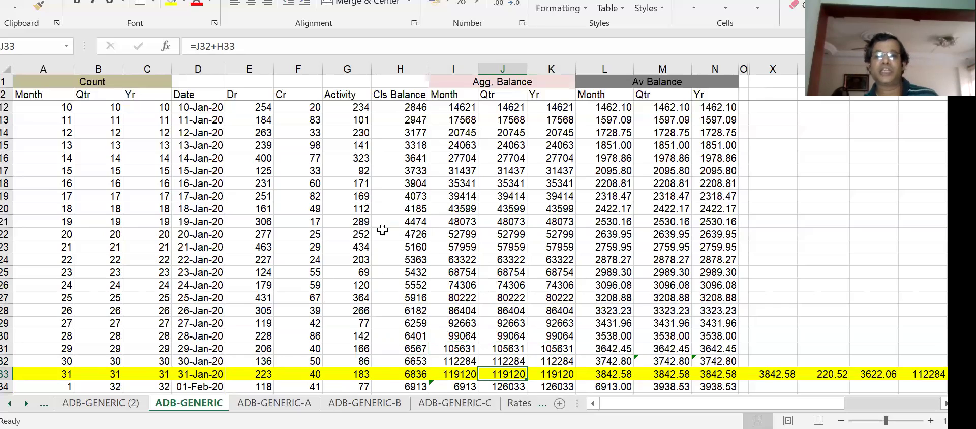
- Select the 31-Jan closing balance H33 together with the monthly, quarterly and yearly averages L33, M33 and N33
click(403, 374)
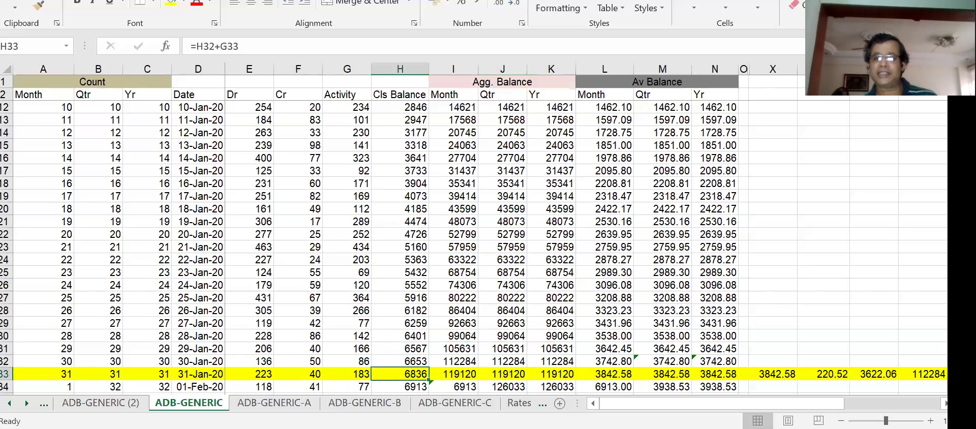
ctrl+click(615, 377)
ctrl+click(662, 378)
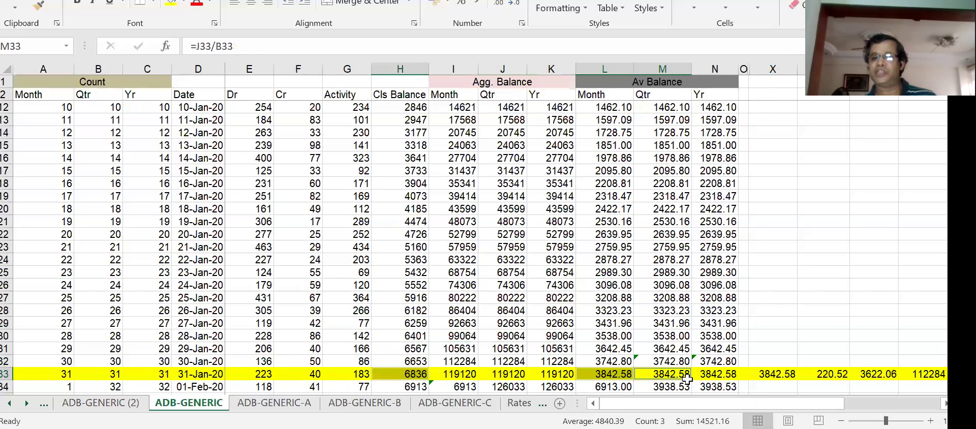
ctrl+click(720, 377)
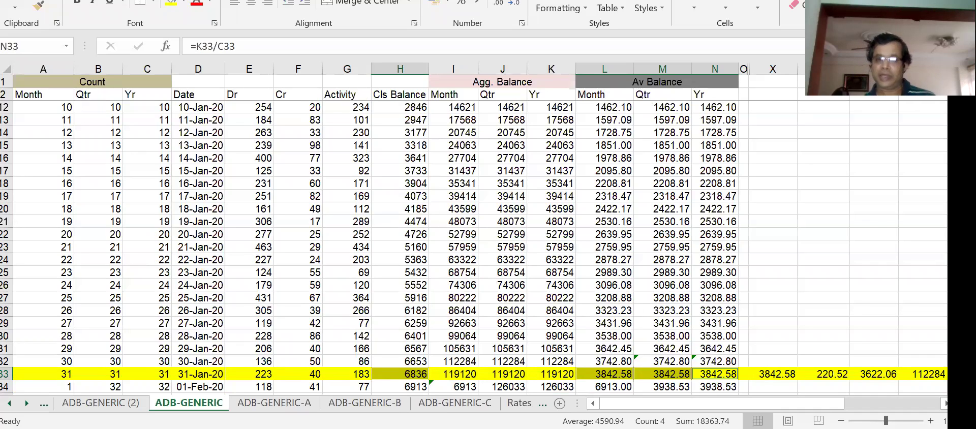
- Switch to the My Oracle Support document "Migration Of Average Daily Balances", dismiss its dialog and read the Goal and Solution
key(alt+Tab)
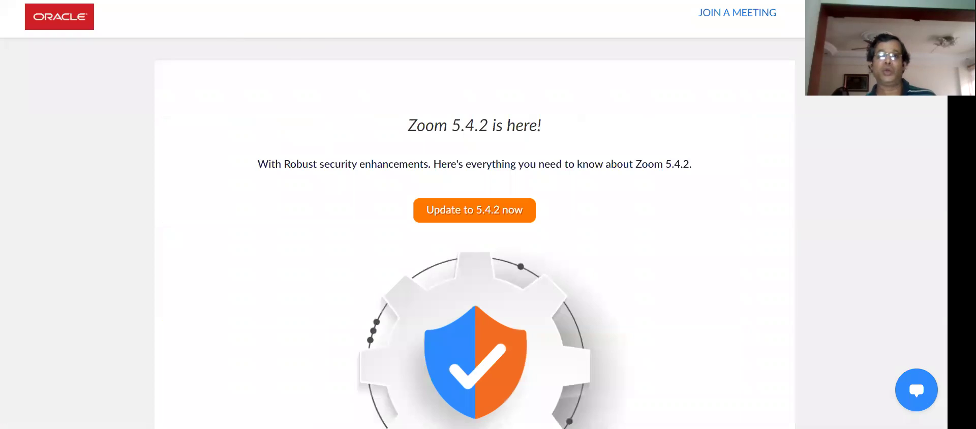
key(alt+Tab)
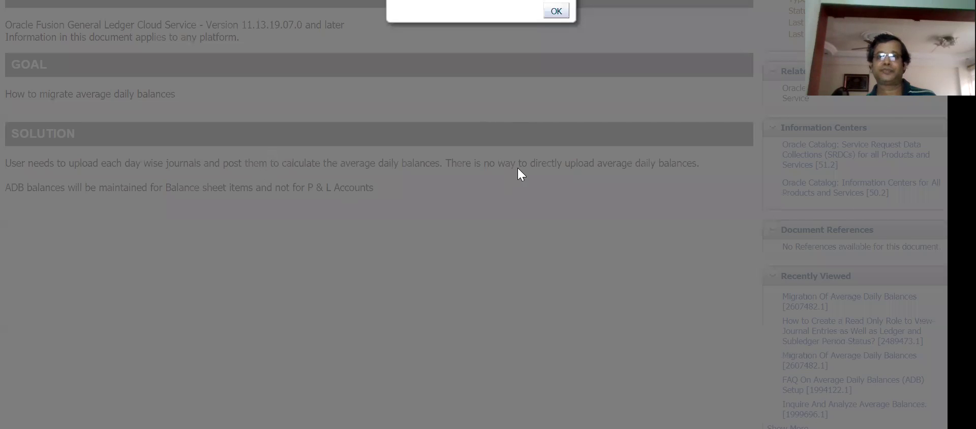
scroll(521, 173, up, 5)
click(556, 239)
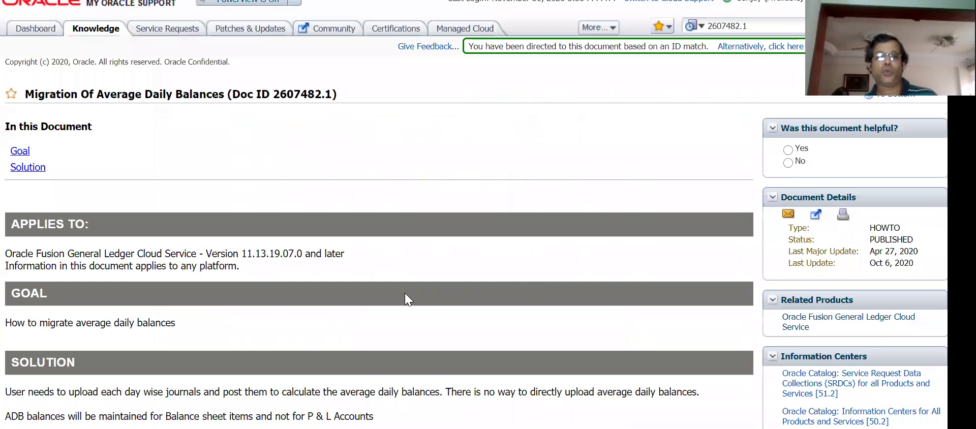
scroll(407, 297, down, 5)
- Return to the ADB-GENERIC worksheet, highlight the activity and closing balances for 10-Jan to 29-Jan, and select the 31-Jan closing balance H33
key(alt+Tab)
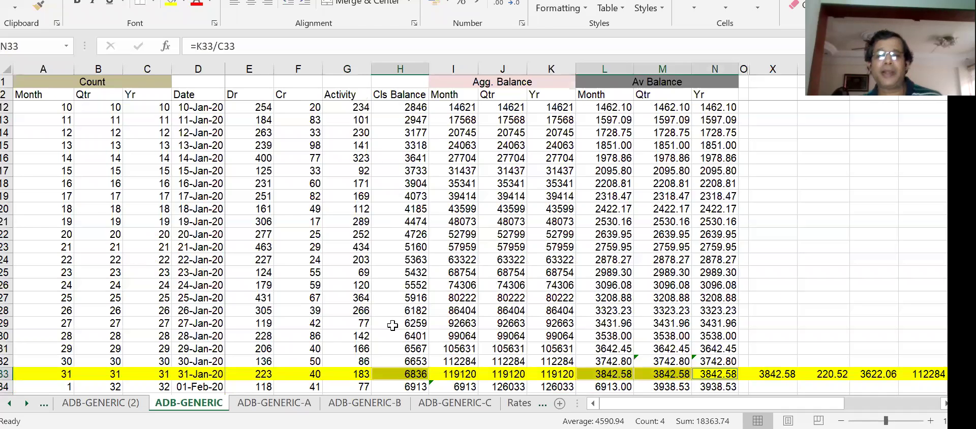
click(451, 226)
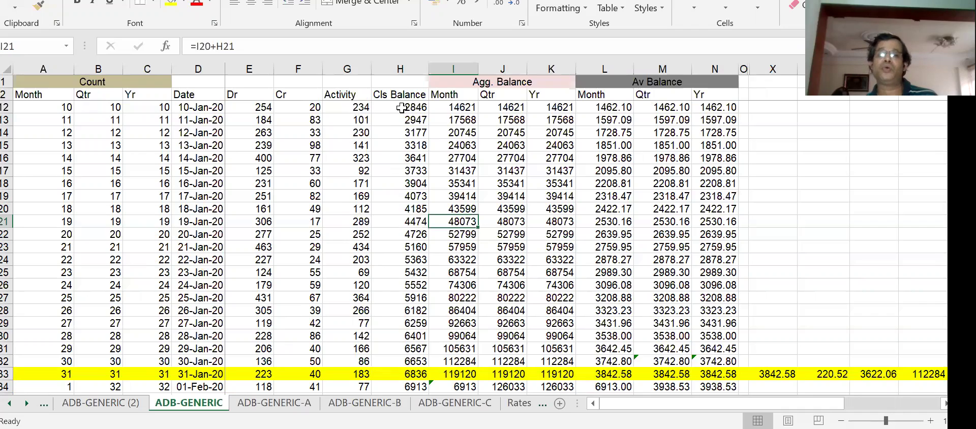
click(402, 107)
drag(407, 119, 409, 323)
drag(359, 107, 373, 353)
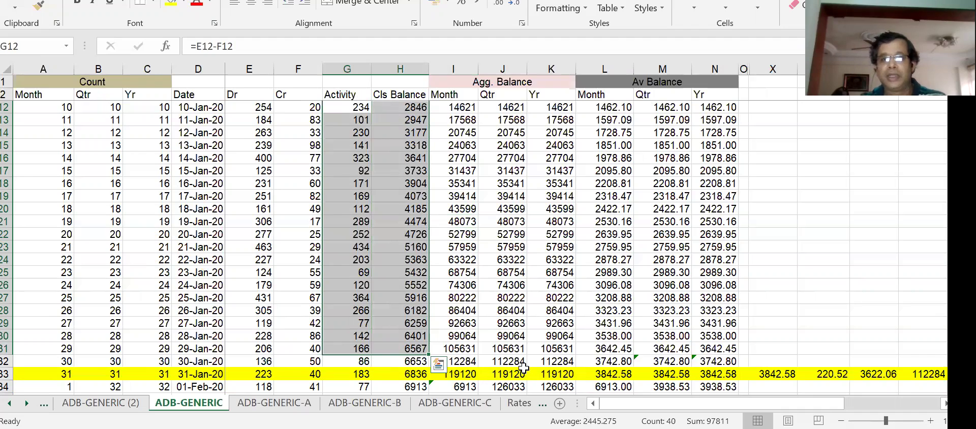
click(559, 336)
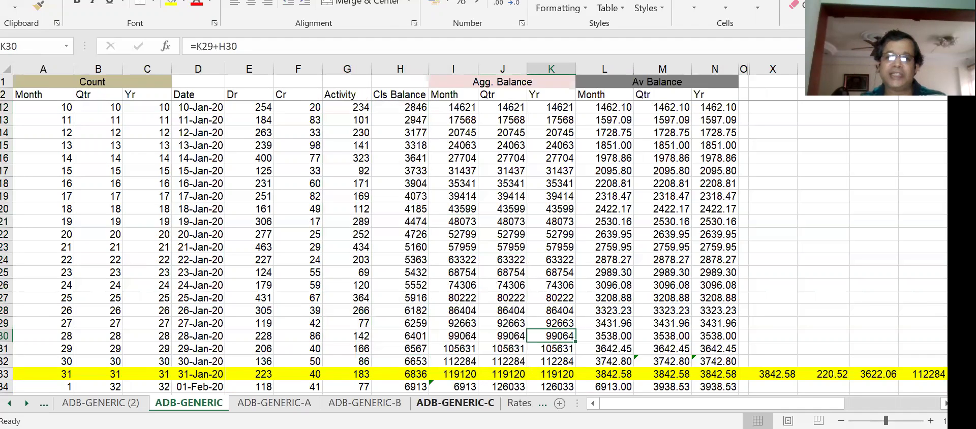
click(402, 374)
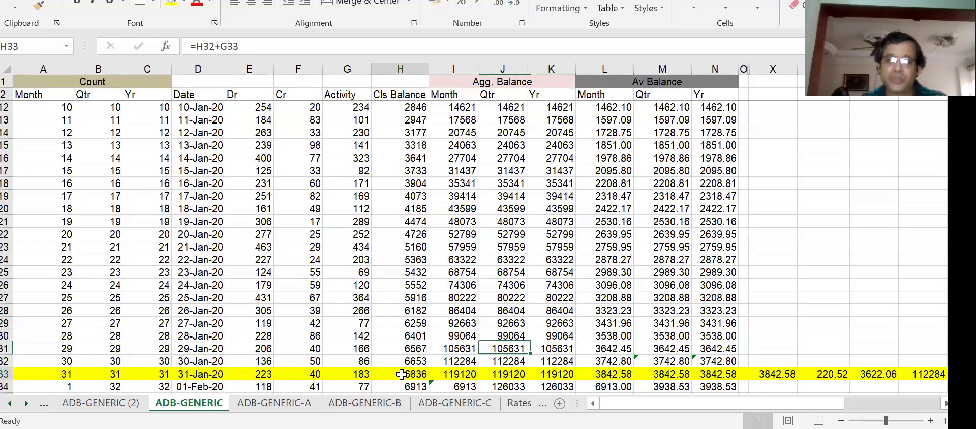
- Enter the formula =H33/31 in X30 to divide the 31-Jan closing balance by 31 days
click(775, 336)
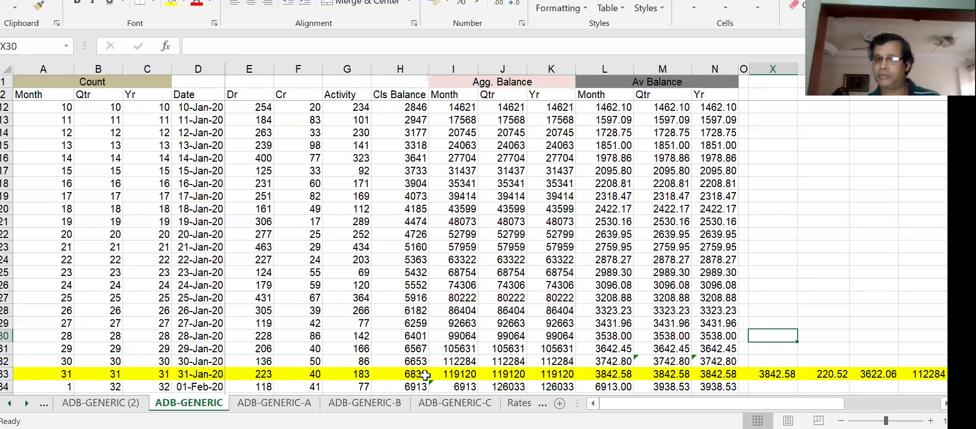
click(423, 375)
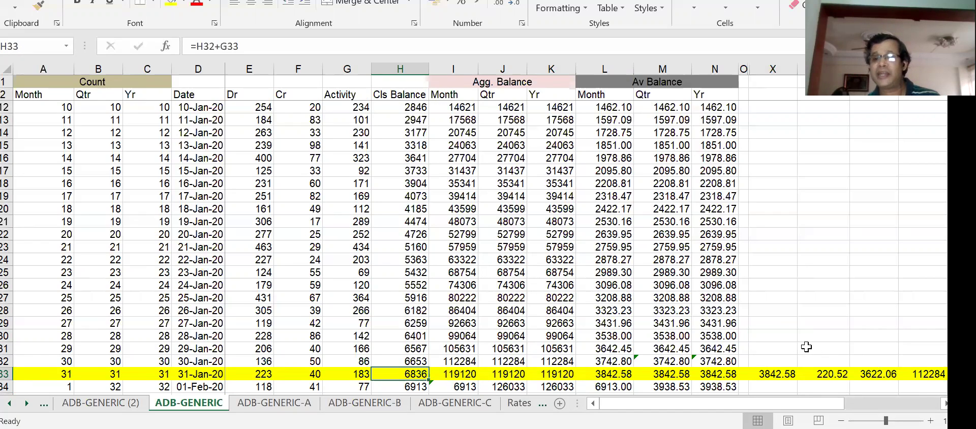
click(778, 334)
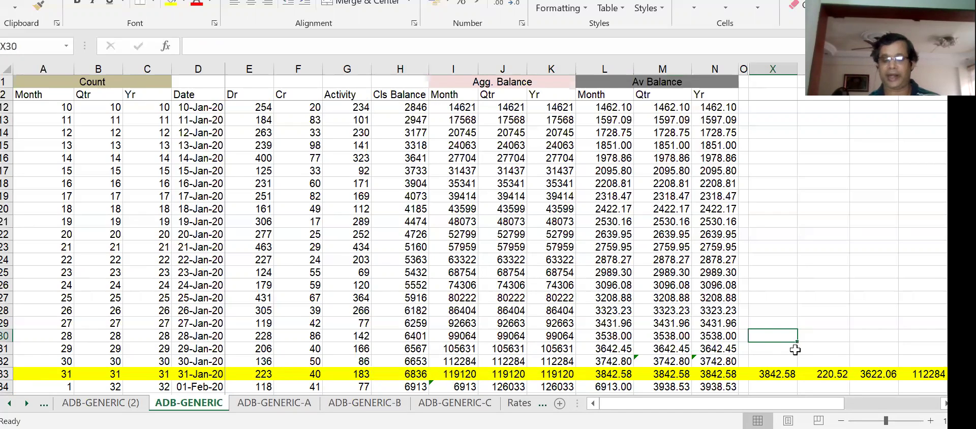
text(=)
key(Left)
key(Left)
key(Left)
key(Left)
key(Left)
key(Left)
key(Left)
key(Left)
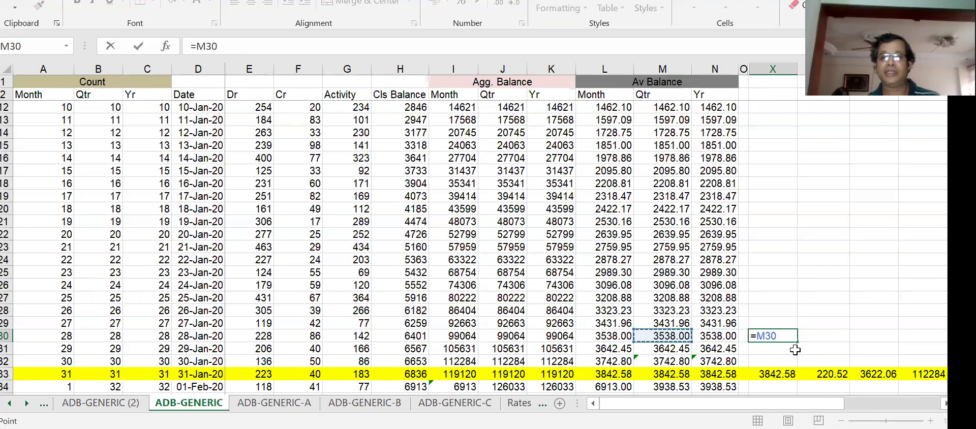
key(Down)
key(Down)
key(Down)
text(/31)
key(Return)
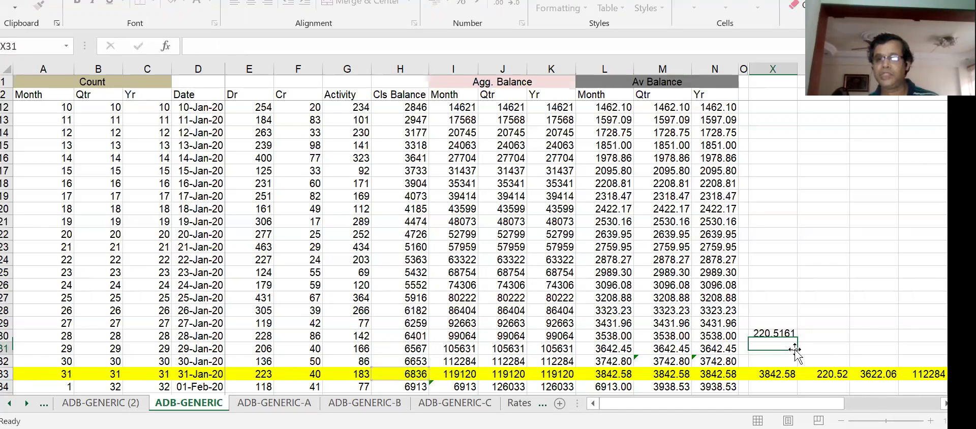
- Compare the trial formula in X30 with the monthly average formula in L33, and clear X30
click(776, 326)
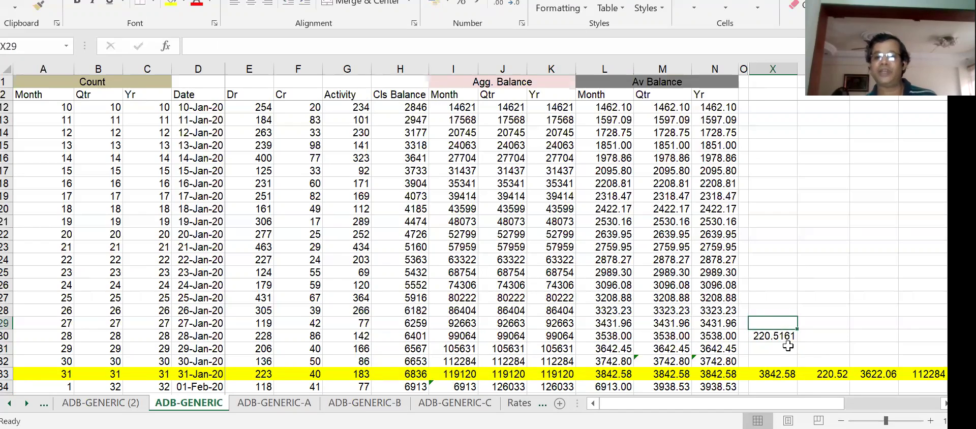
click(770, 337)
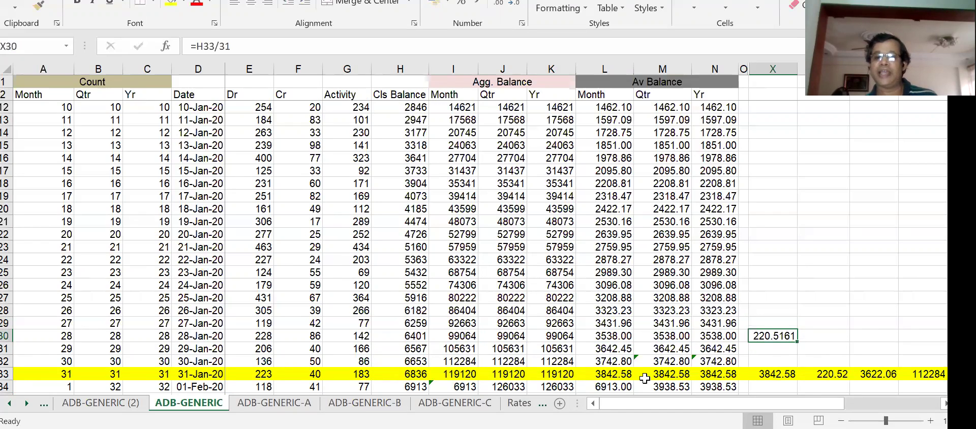
click(612, 375)
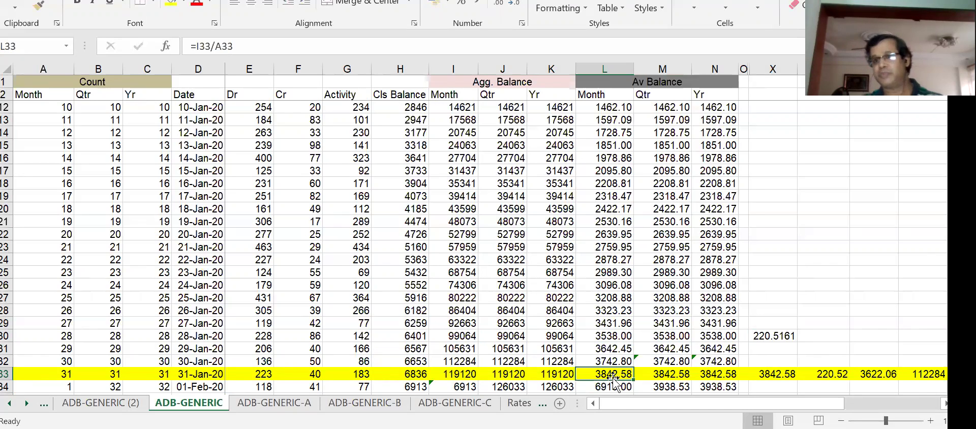
click(778, 336)
key(Delete)
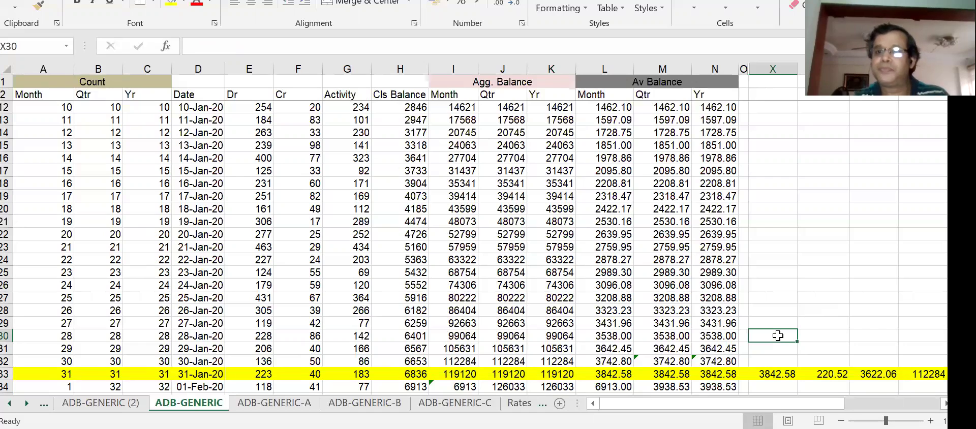